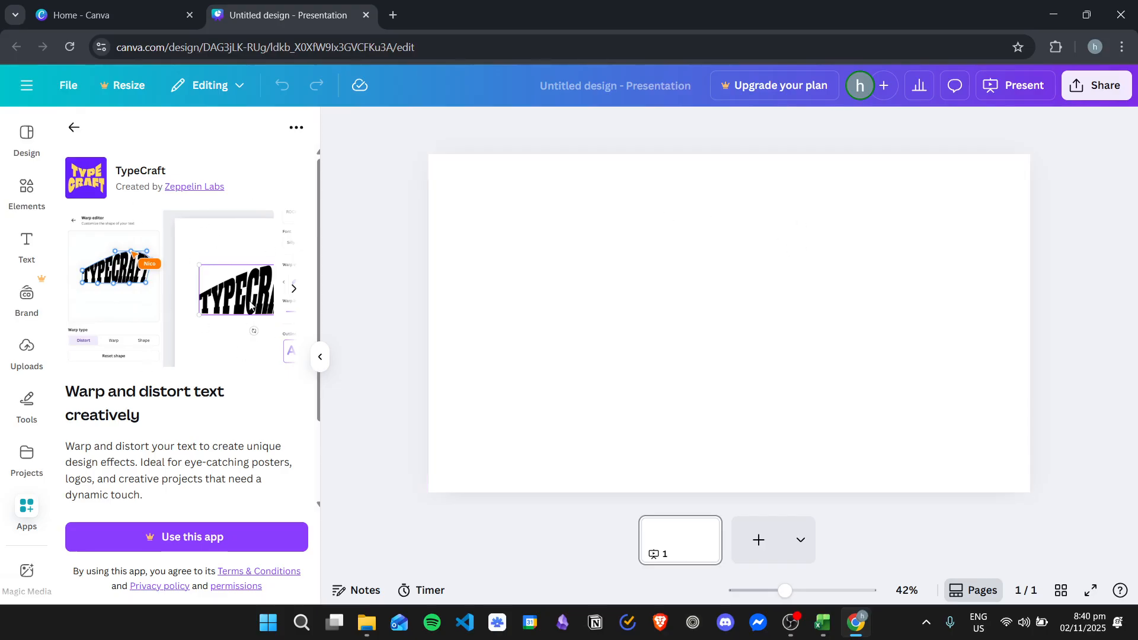
# - Add a heading to the blank page and enlarge it to font size 172
pyautogui.click(26, 136)
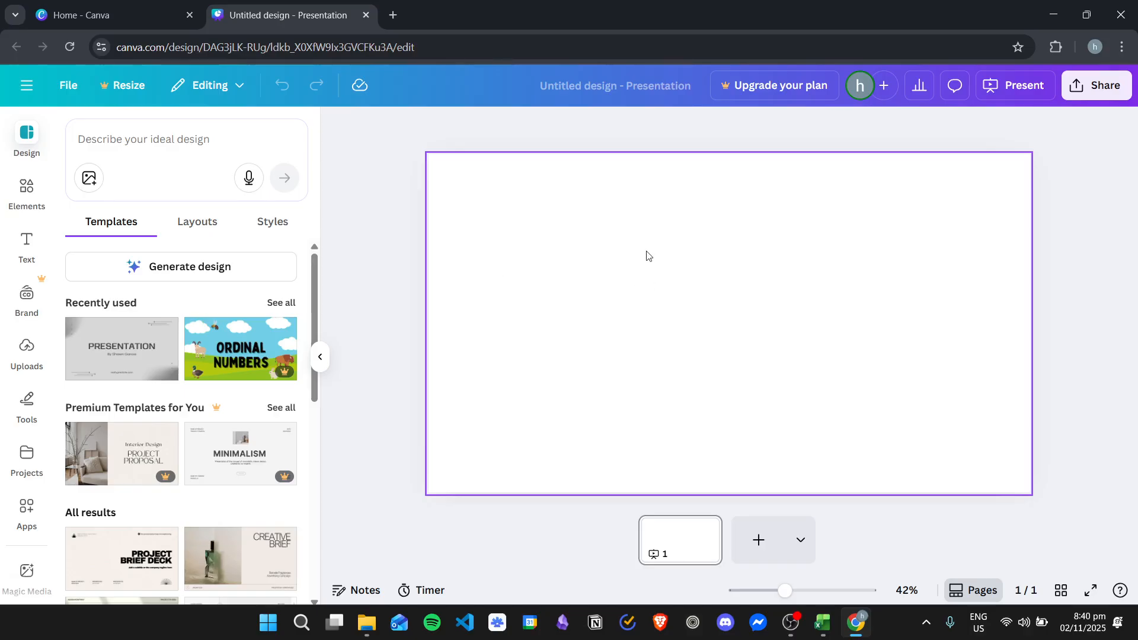
pyautogui.click(27, 244)
pyautogui.click(127, 363)
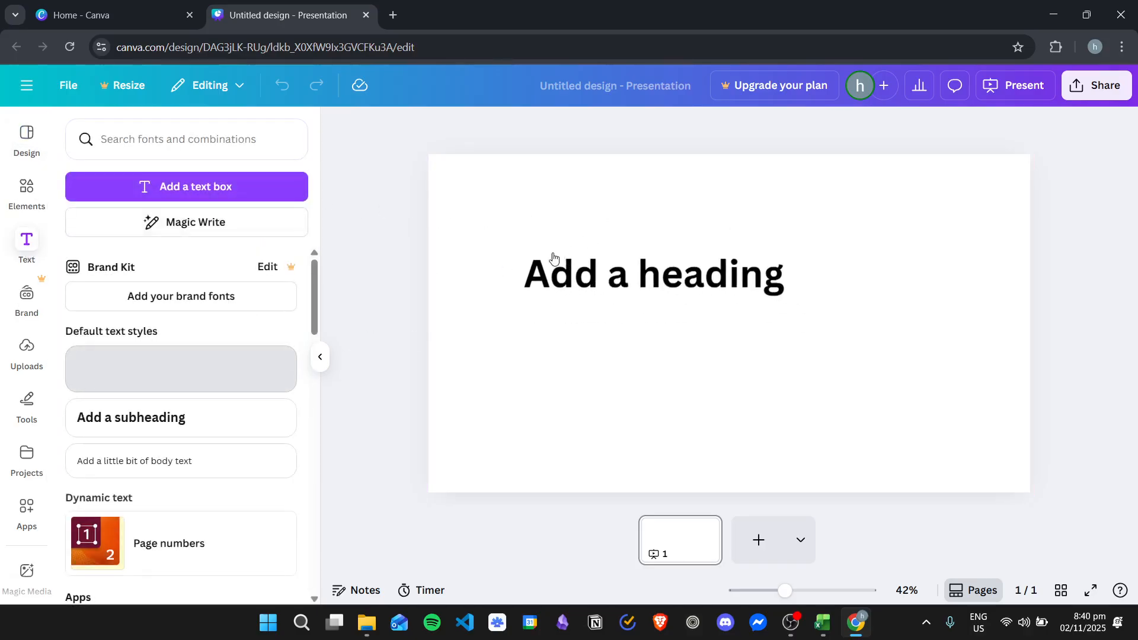
pyautogui.moveTo(687, 333); pyautogui.dragTo(673, 308)
pyautogui.moveTo(792, 280); pyautogui.dragTo(912, 377)
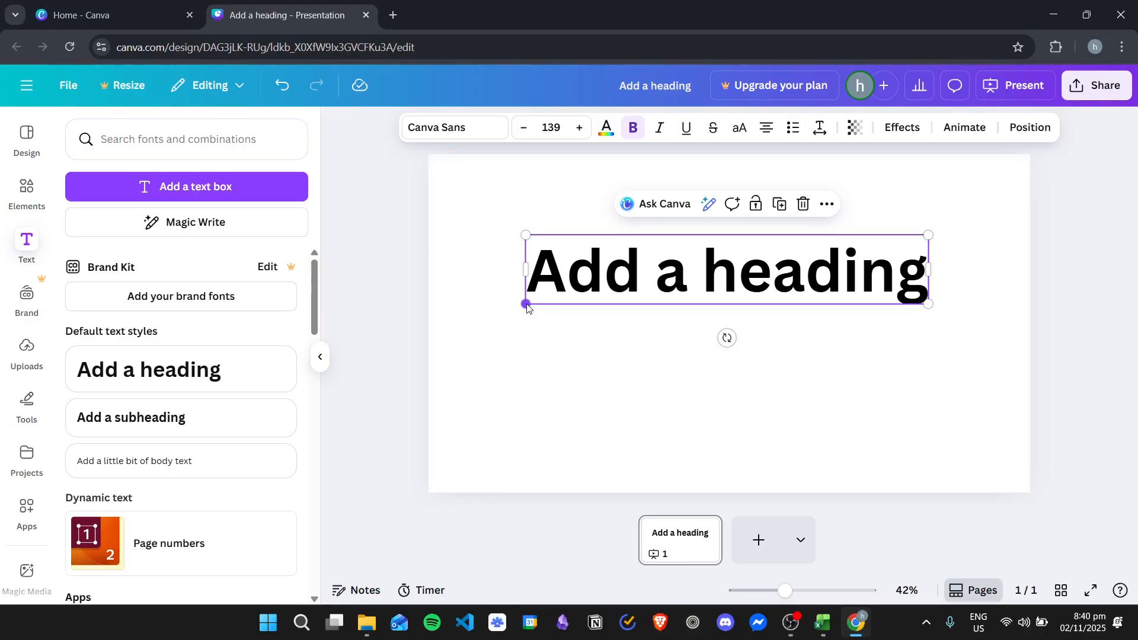
pyautogui.moveTo(526, 305); pyautogui.dragTo(430, 380)
# - Add a second line reading "Line 2" below the heading text
pyautogui.moveTo(720, 290); pyautogui.dragTo(754, 278)
pyautogui.click(754, 278)
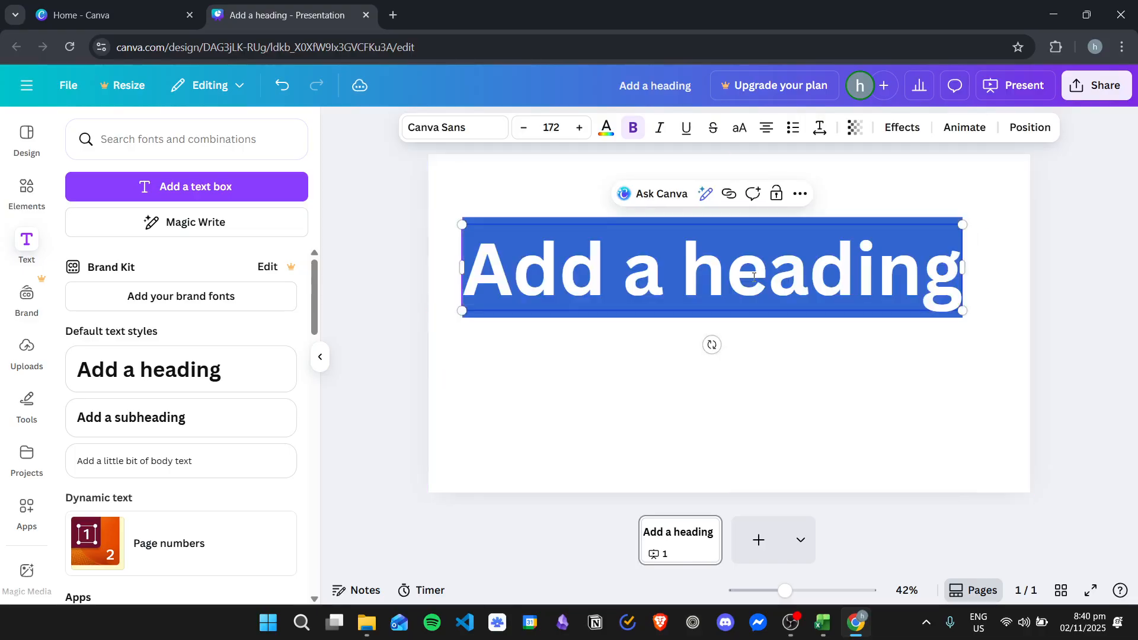
pyautogui.click(900, 256)
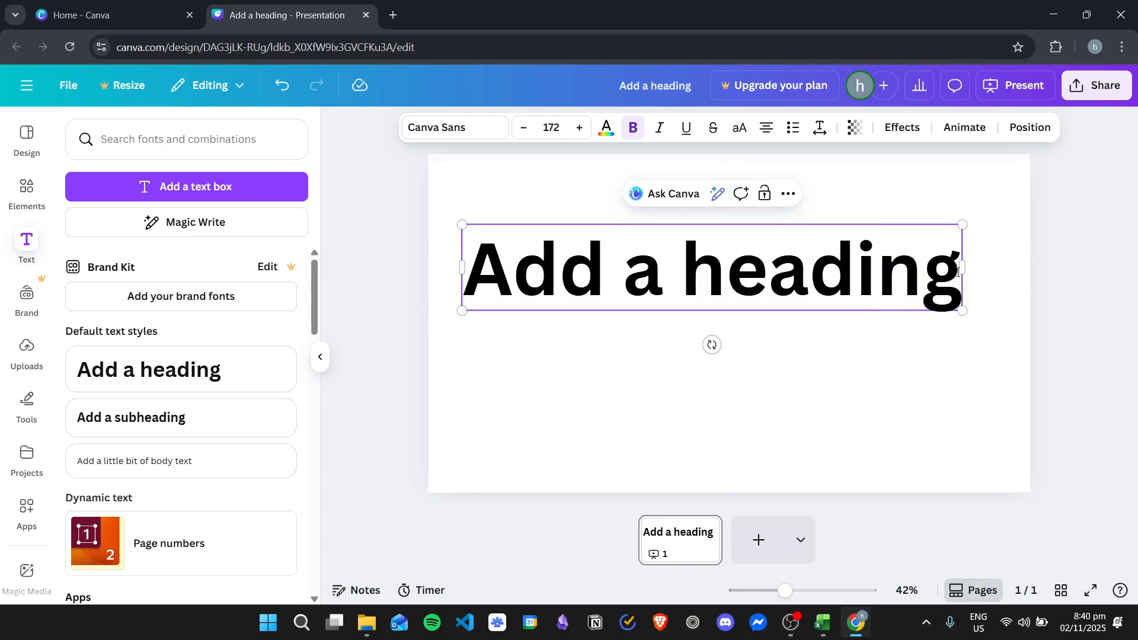
pyautogui.press('Return')
pyautogui.write('Line 2')
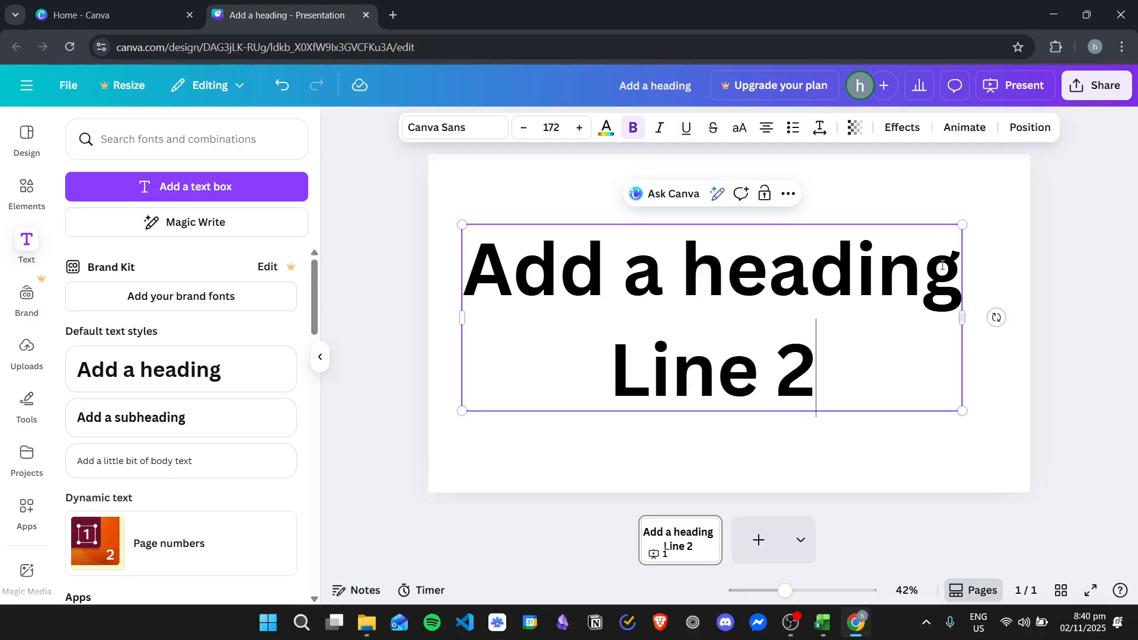
# - Set the two-line heading's letter spacing to -116 and line spacing to 2.21, and shift it slightly upward on the page
pyautogui.moveTo(836, 318); pyautogui.dragTo(960, 229)
pyautogui.click(818, 310)
pyautogui.click(854, 376)
pyautogui.click(874, 447)
pyautogui.click(865, 363)
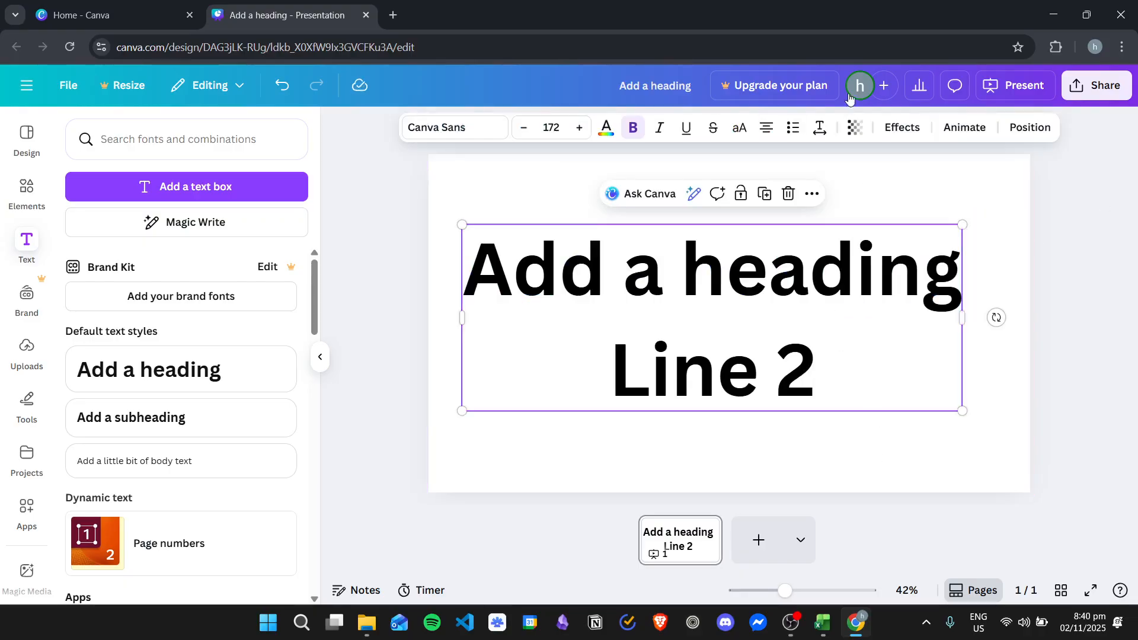
pyautogui.click(819, 130)
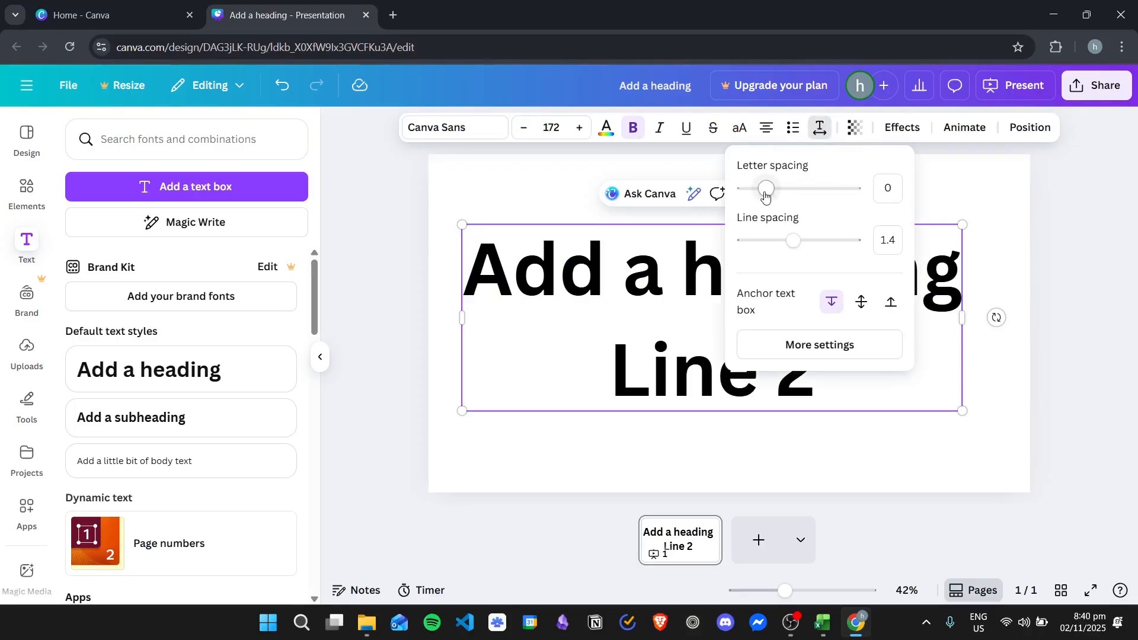
pyautogui.moveTo(765, 196)
pyautogui.mouseDown()
pyautogui.moveTo(795, 188)
pyautogui.moveTo(754, 189)
pyautogui.mouseUp()
pyautogui.moveTo(795, 240); pyautogui.dragTo(839, 239)
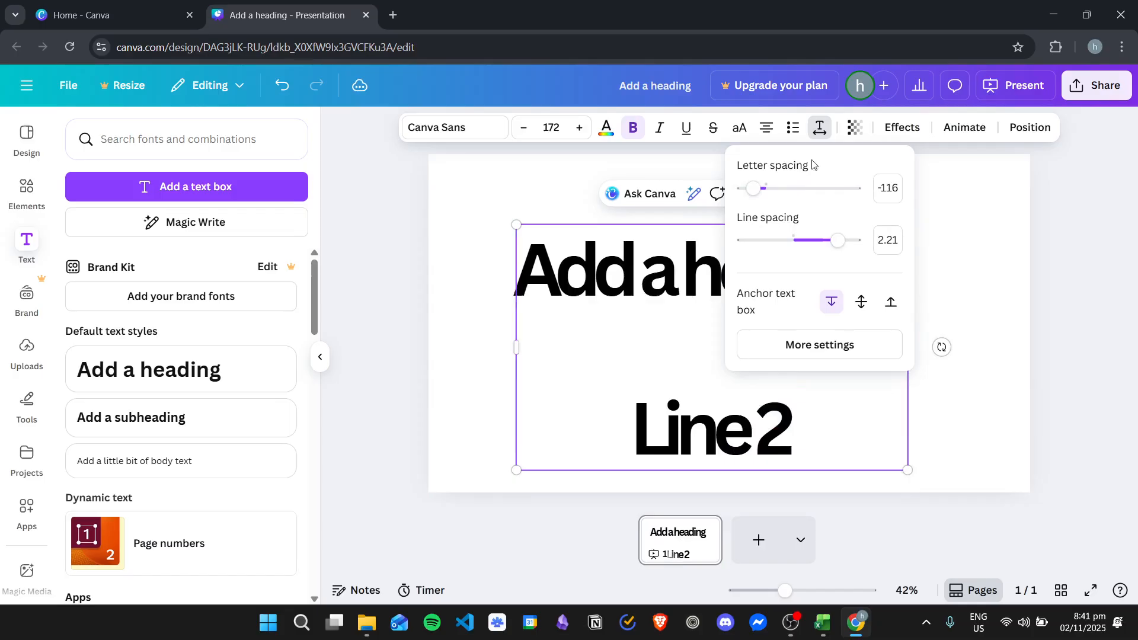
pyautogui.click(968, 266)
pyautogui.moveTo(745, 270); pyautogui.dragTo(735, 241)
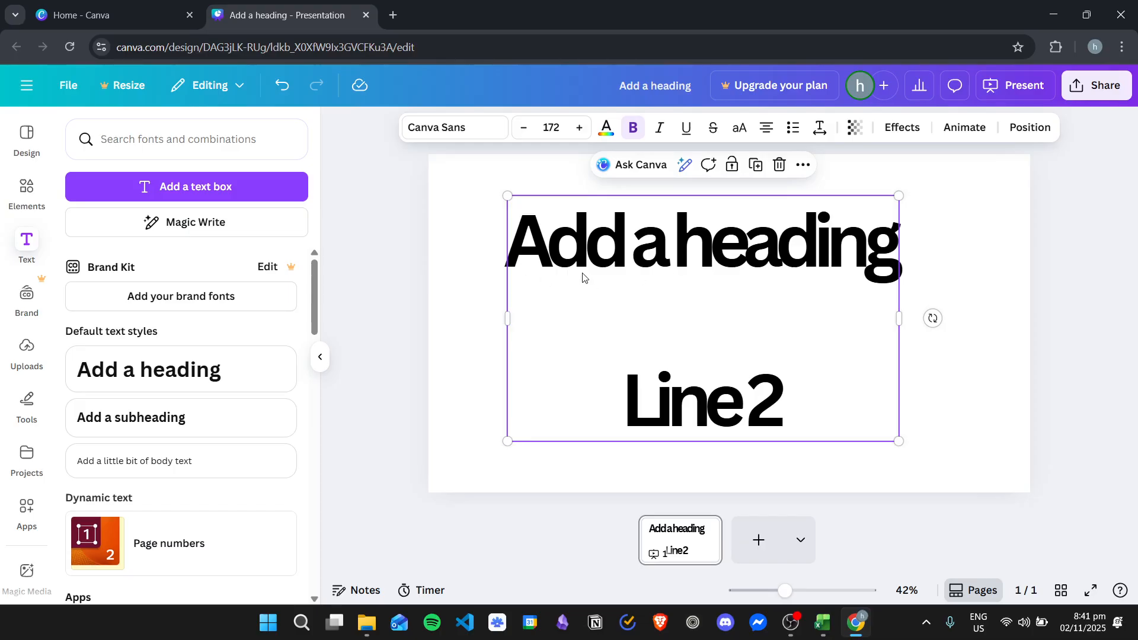
# - Delete the two-line heading from the page
pyautogui.click(697, 240)
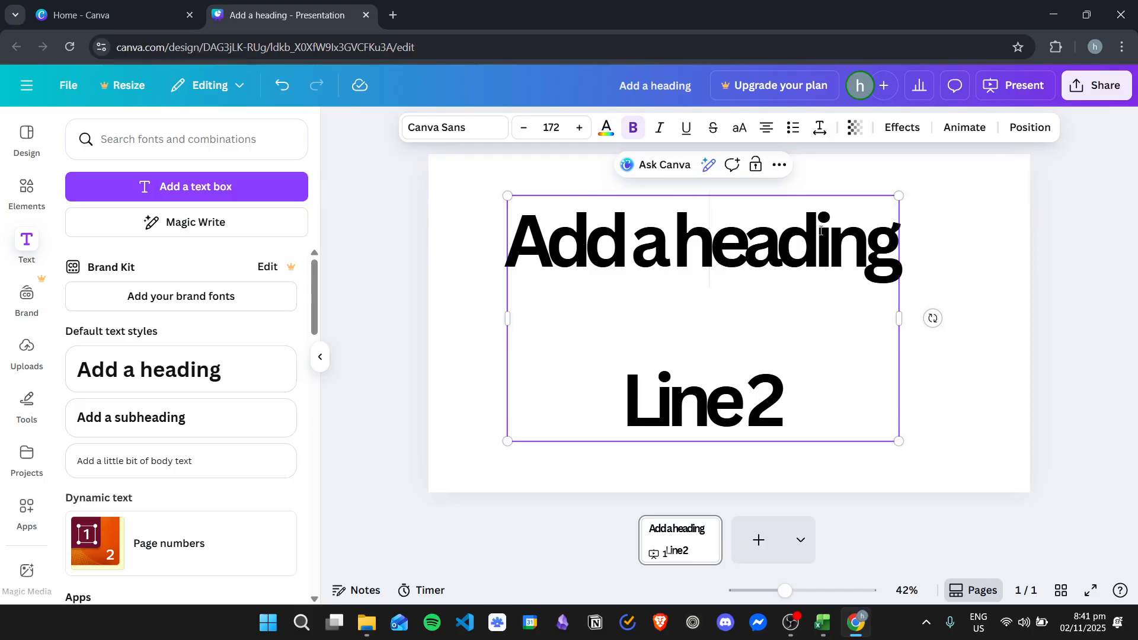
pyautogui.click(950, 229)
pyautogui.moveTo(825, 245); pyautogui.dragTo(849, 266)
pyautogui.press('Delete')
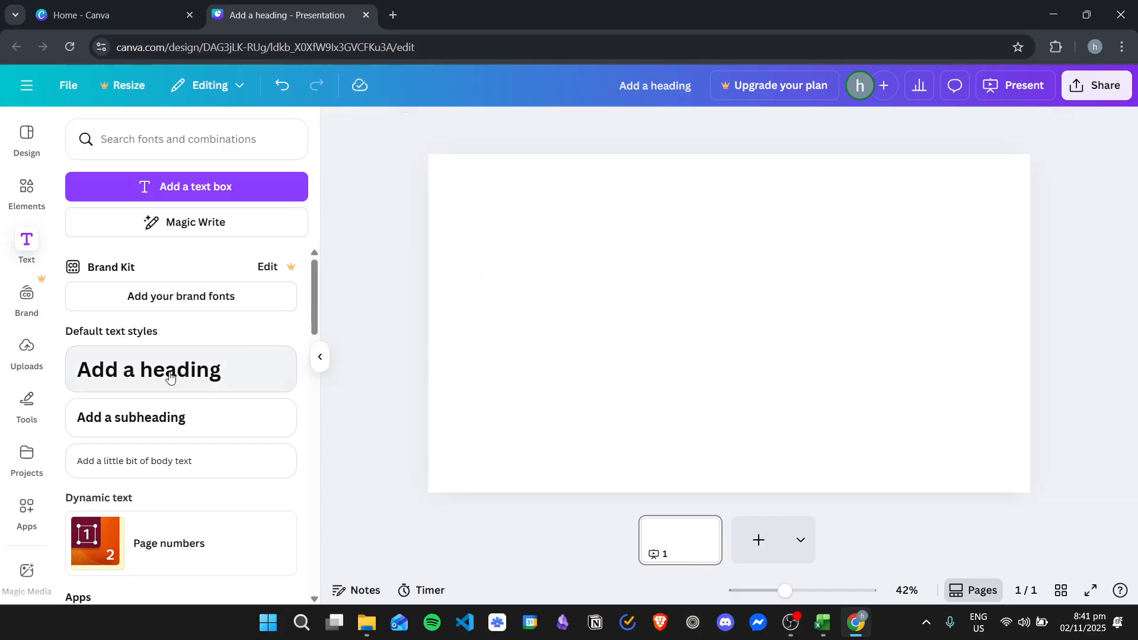
# - Add a new heading near the middle of the page and replace its text with "TEST"
pyautogui.click(148, 369)
pyautogui.moveTo(764, 285)
pyautogui.mouseDown()
pyautogui.moveTo(787, 307)
pyautogui.moveTo(748, 294)
pyautogui.mouseUp()
pyautogui.click(813, 333)
pyautogui.click(749, 292)
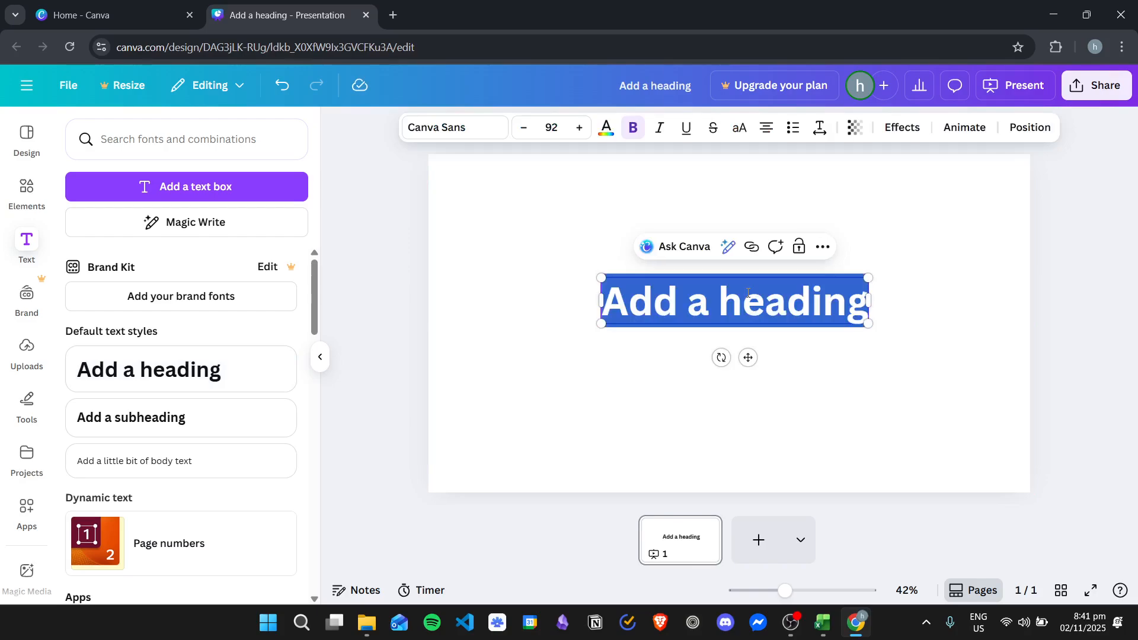
pyautogui.write('TEST')
pyautogui.click(850, 334)
pyautogui.click(744, 320)
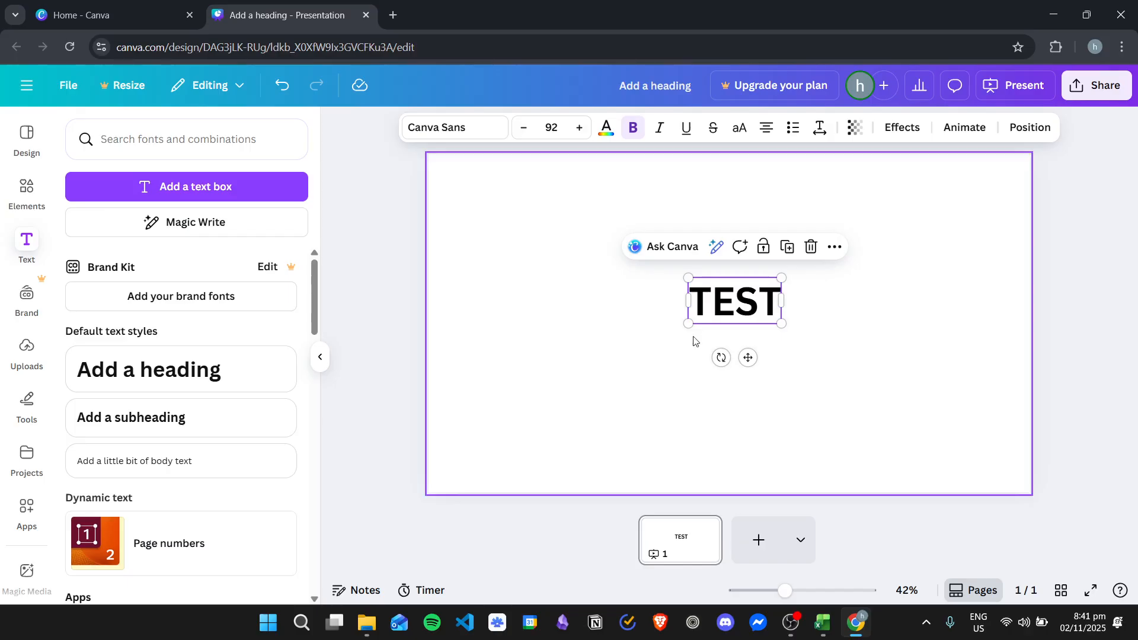
# - Enlarge the TEST heading to font size 500 so it spans most of the page width, and center it
pyautogui.moveTo(689, 323); pyautogui.dragTo(470, 419)
pyautogui.moveTo(782, 274); pyautogui.dragTo(1009, 142)
pyautogui.moveTo(753, 256)
pyautogui.mouseDown()
pyautogui.moveTo(727, 254)
pyautogui.moveTo(767, 257)
pyautogui.mouseUp()
pyautogui.click(1060, 163)
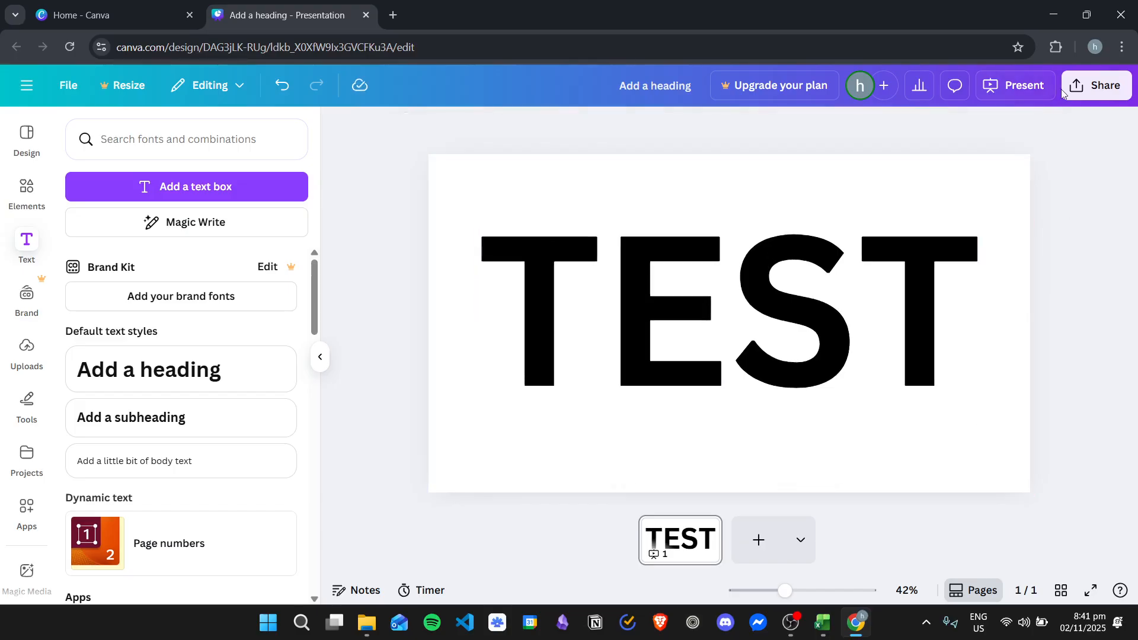
# - Download the design as a PNG file
pyautogui.click(1082, 85)
pyautogui.click(874, 403)
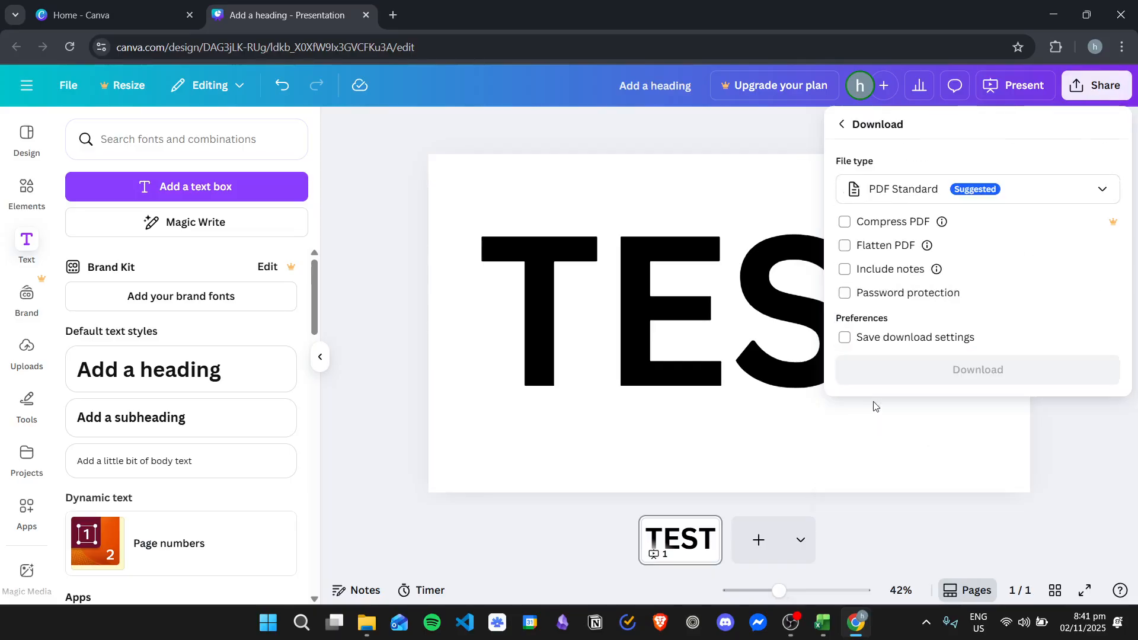
pyautogui.click(912, 191)
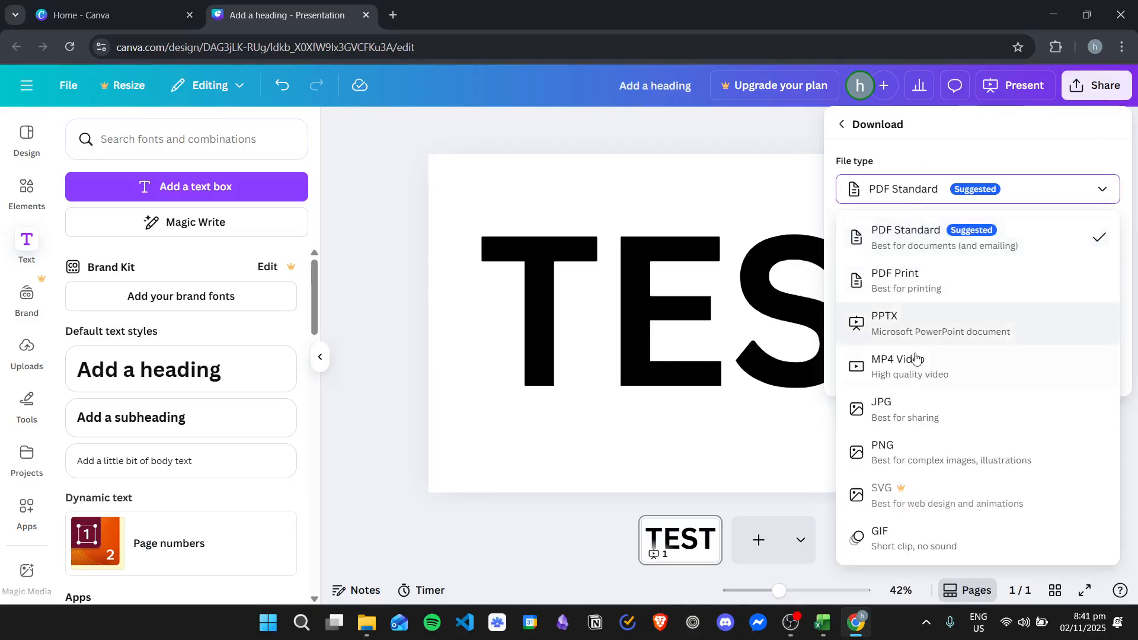
pyautogui.click(911, 456)
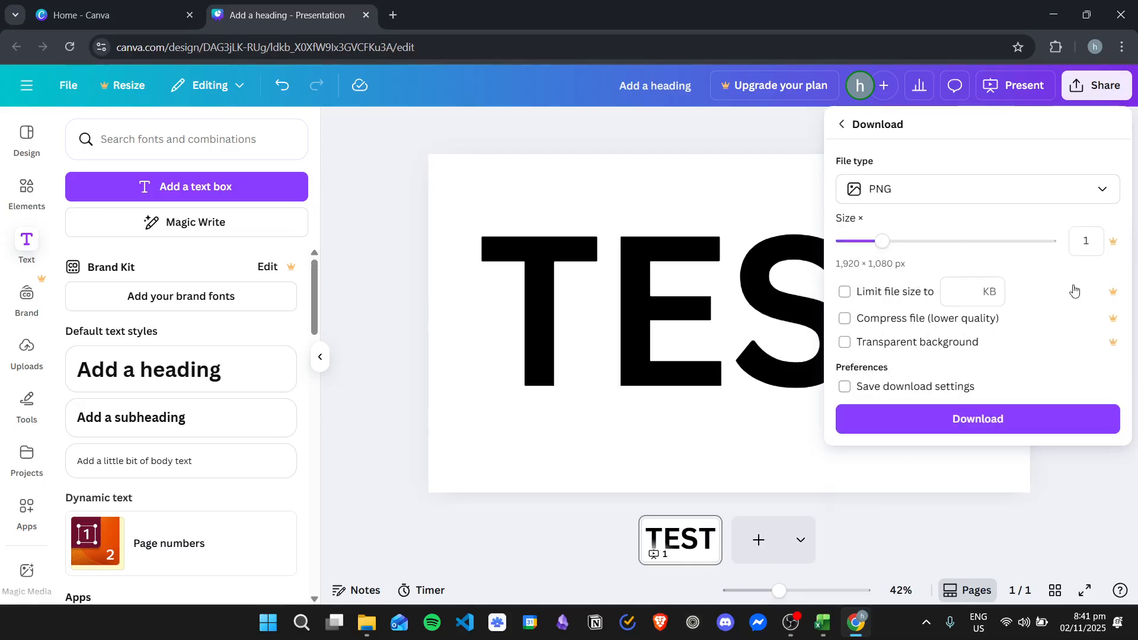
pyautogui.click(961, 427)
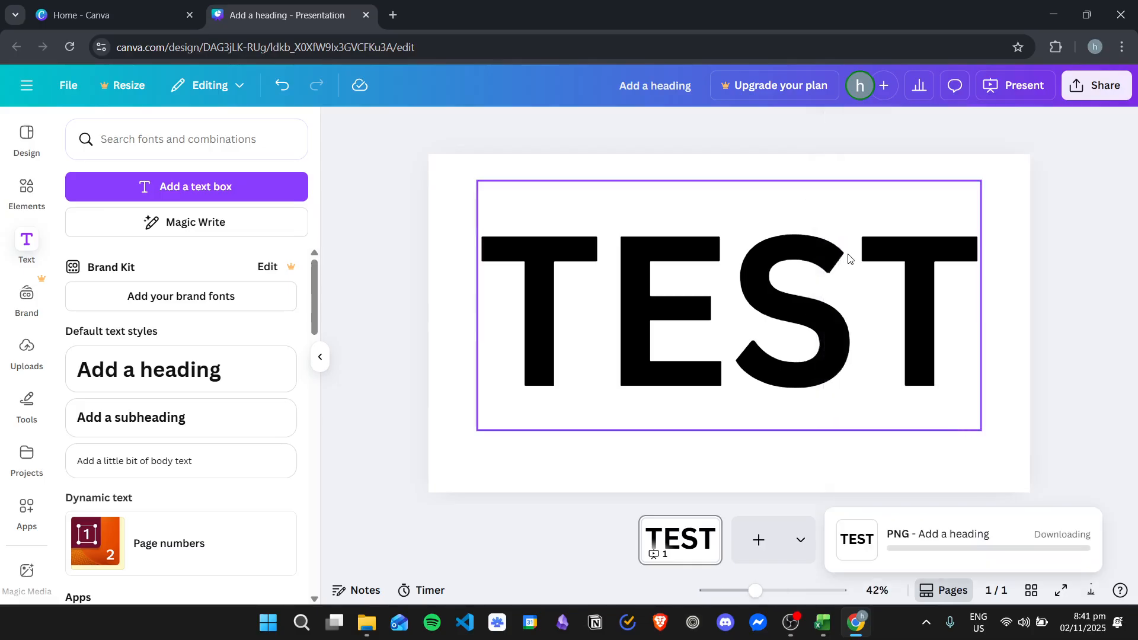
# - Upload the downloaded "Add a heading.png" to the design's image uploads
pyautogui.click(26, 350)
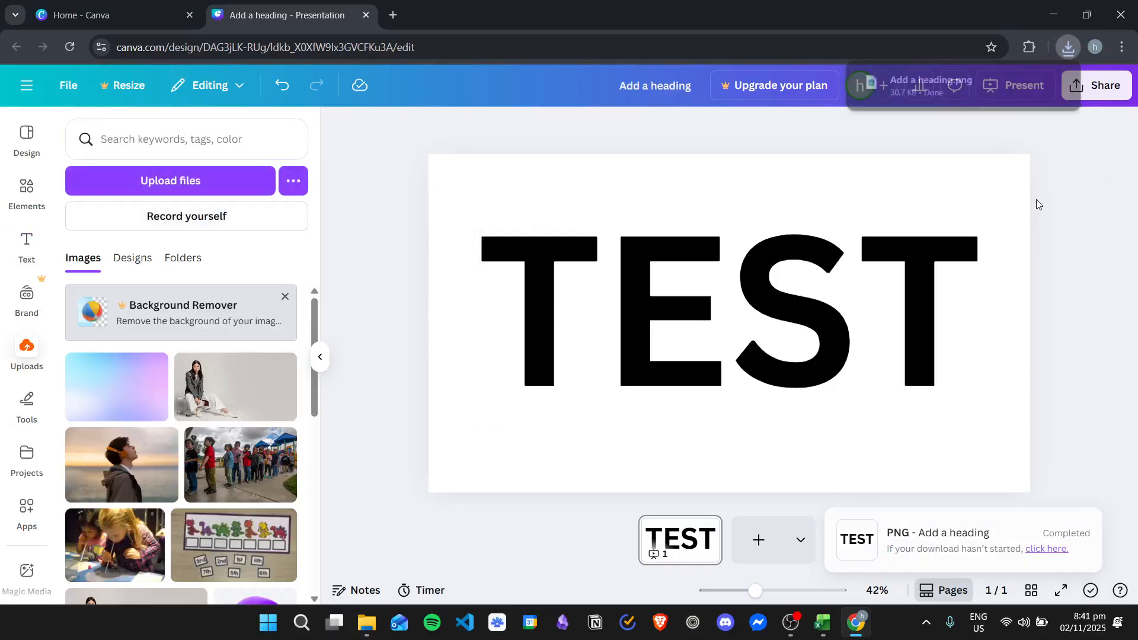
pyautogui.click(1069, 46)
pyautogui.moveTo(928, 113); pyautogui.dragTo(136, 368)
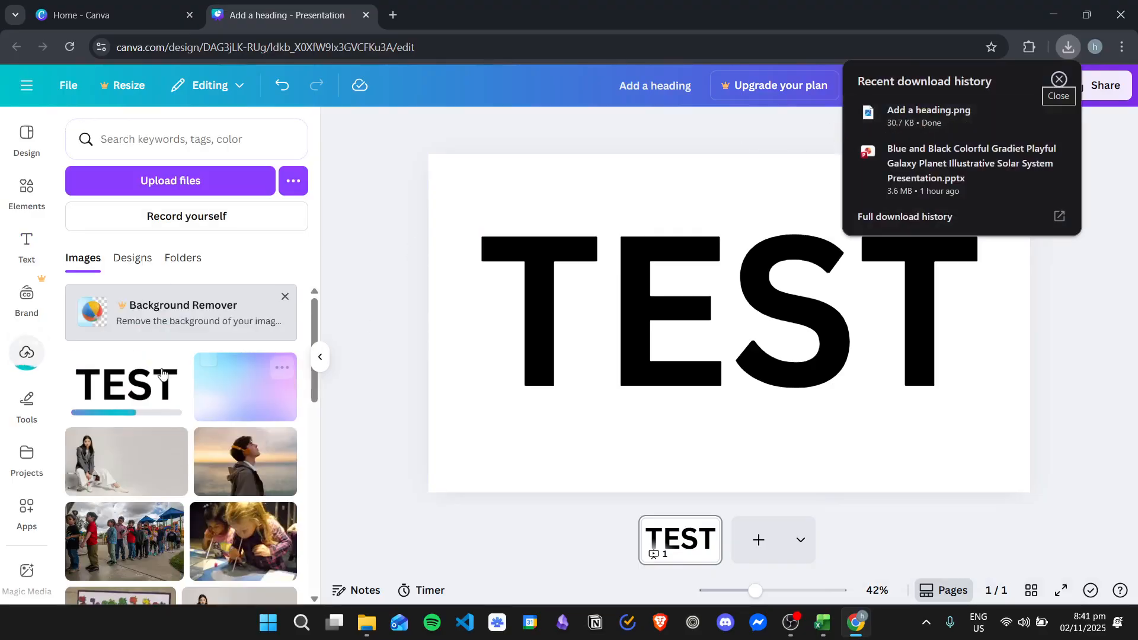
# - Delete the TEST text box and place the uploaded TEST image on the page instead
pyautogui.moveTo(755, 267); pyautogui.dragTo(735, 273)
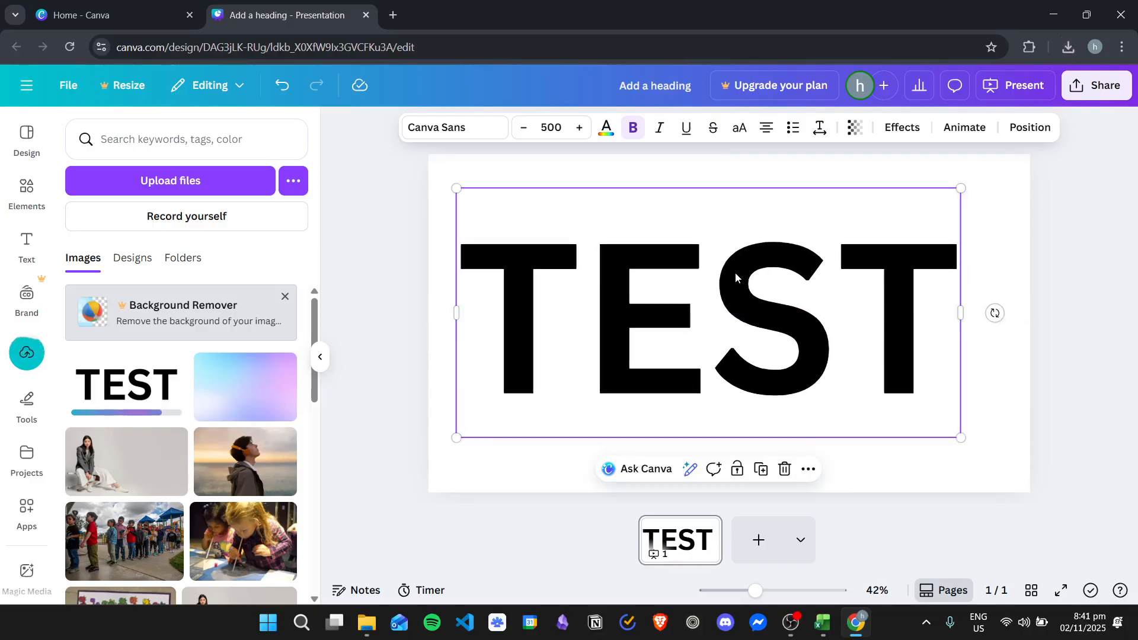
pyautogui.press('Delete')
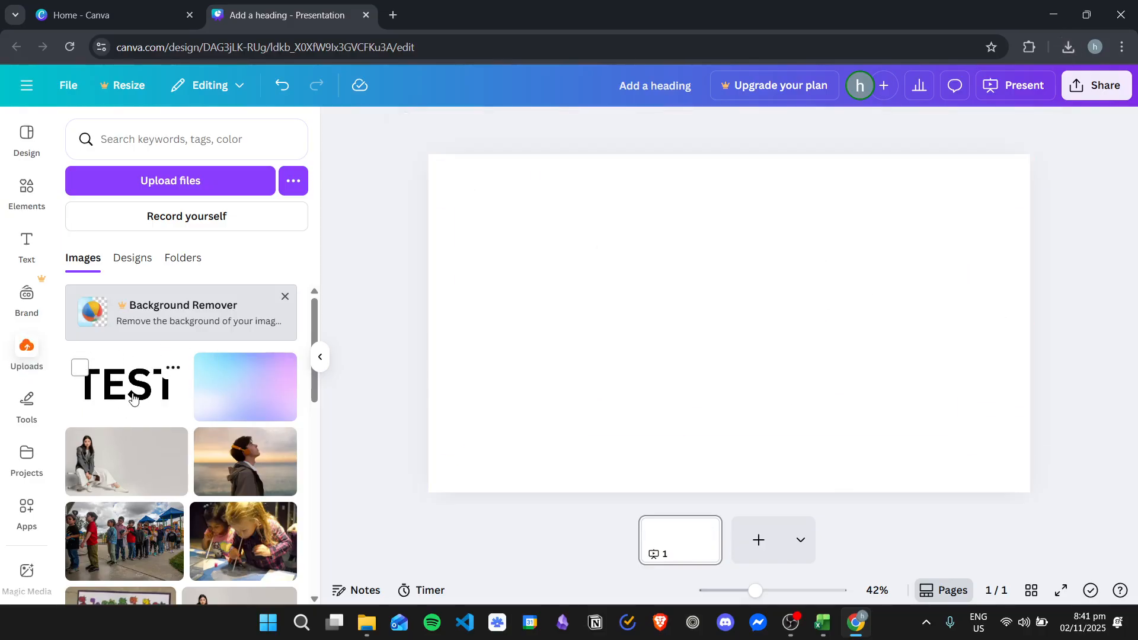
pyautogui.click(131, 398)
pyautogui.moveTo(738, 273); pyautogui.dragTo(747, 276)
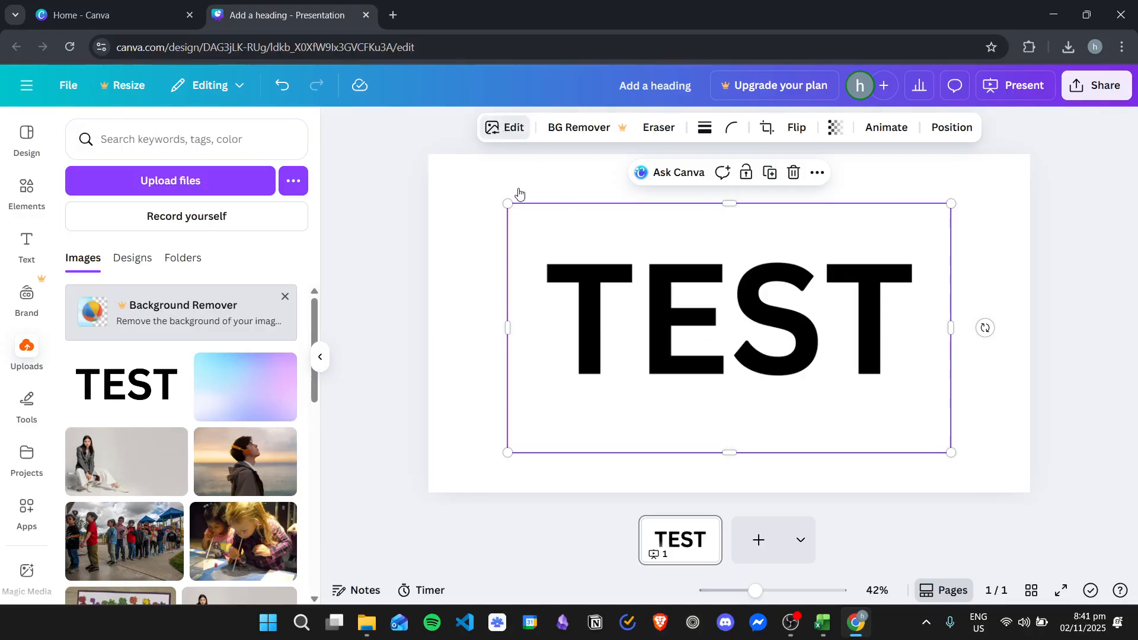
# - Examine the TEST image's editing options, including the selectable areas, filters, effects and Adjust settings
pyautogui.click(520, 194)
pyautogui.click(609, 252)
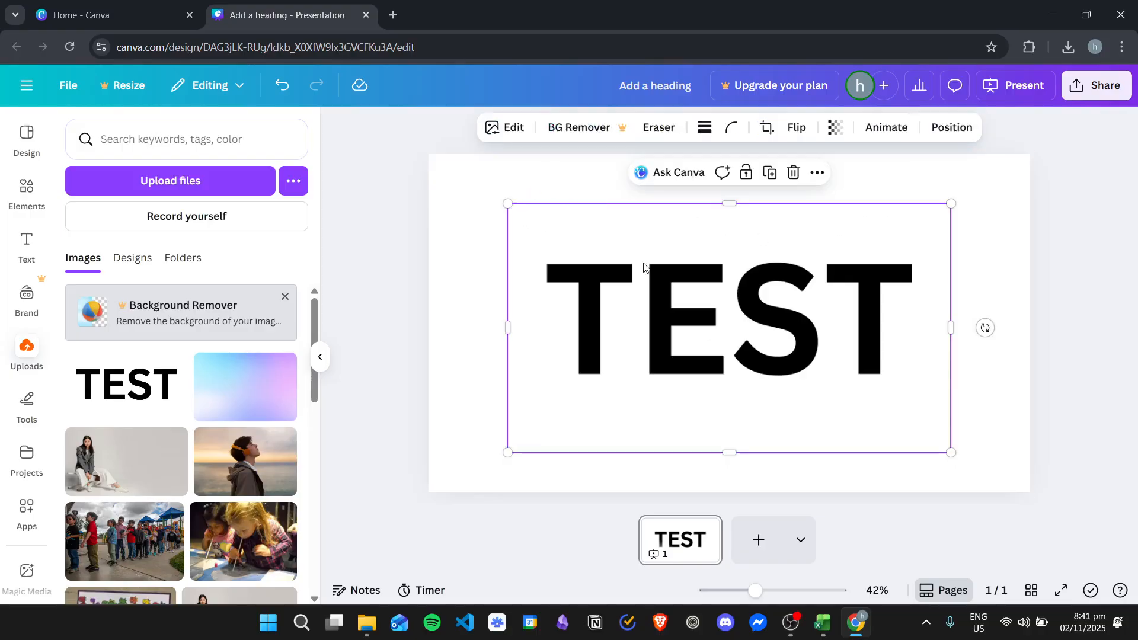
pyautogui.click(512, 128)
pyautogui.scroll(-3, 224, 317)
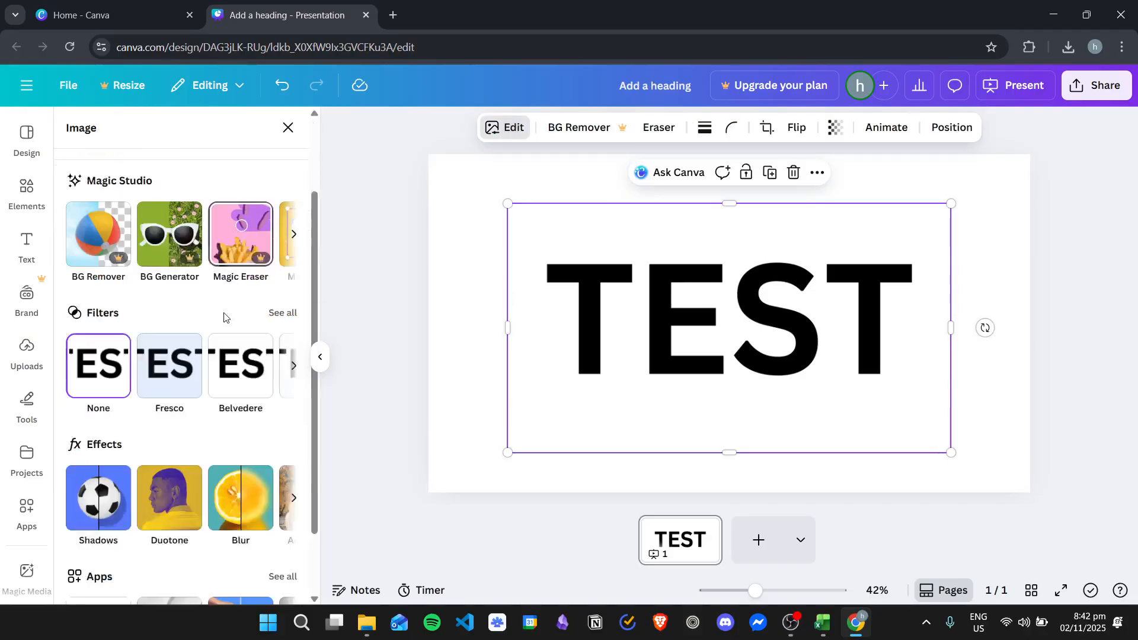
pyautogui.scroll(3, 201, 325)
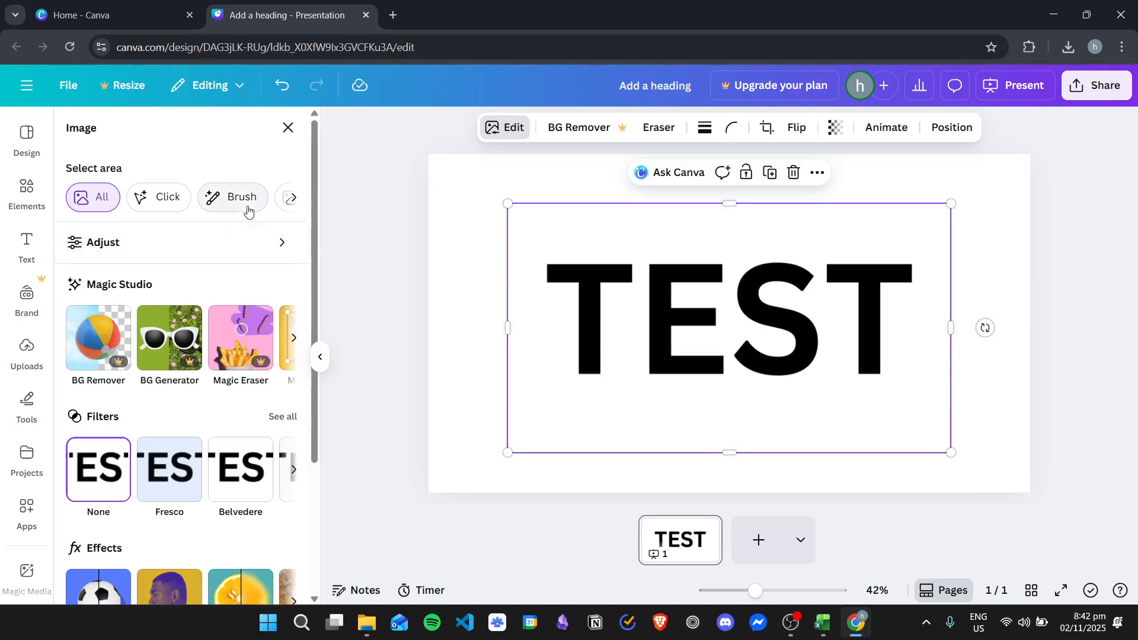
pyautogui.click(296, 199)
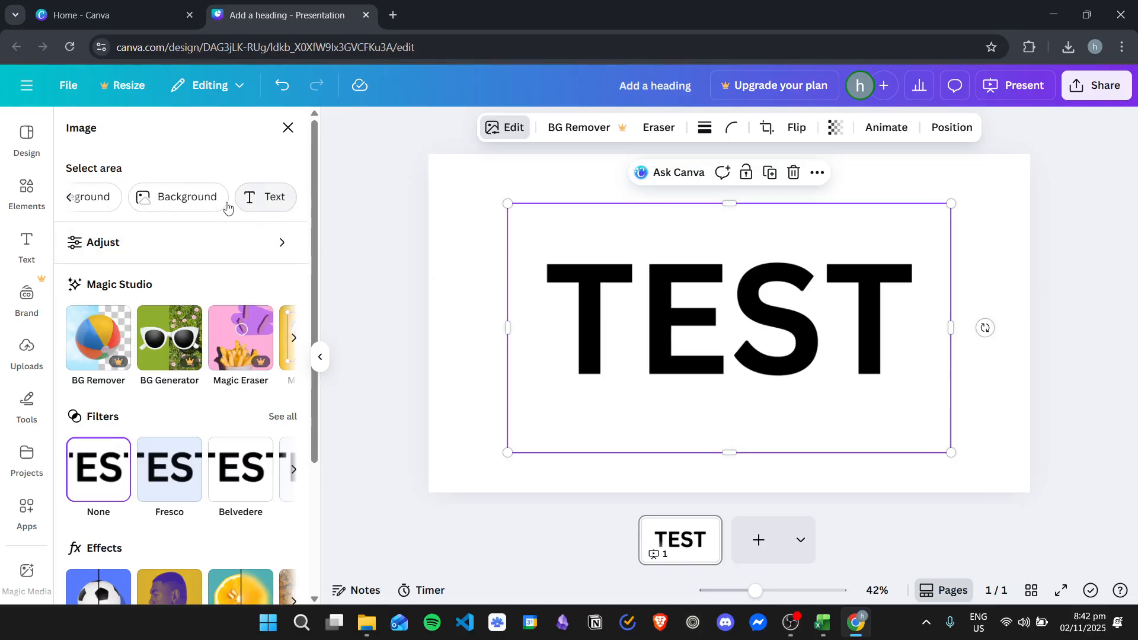
pyautogui.click(69, 199)
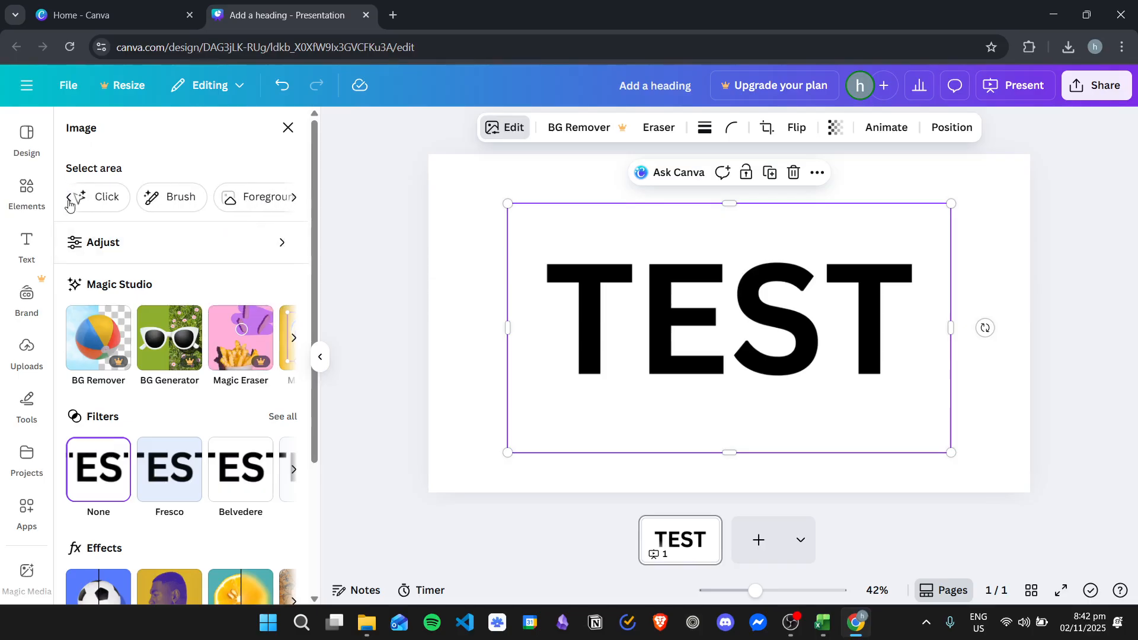
pyautogui.click(238, 246)
pyautogui.scroll(-10, 229, 341)
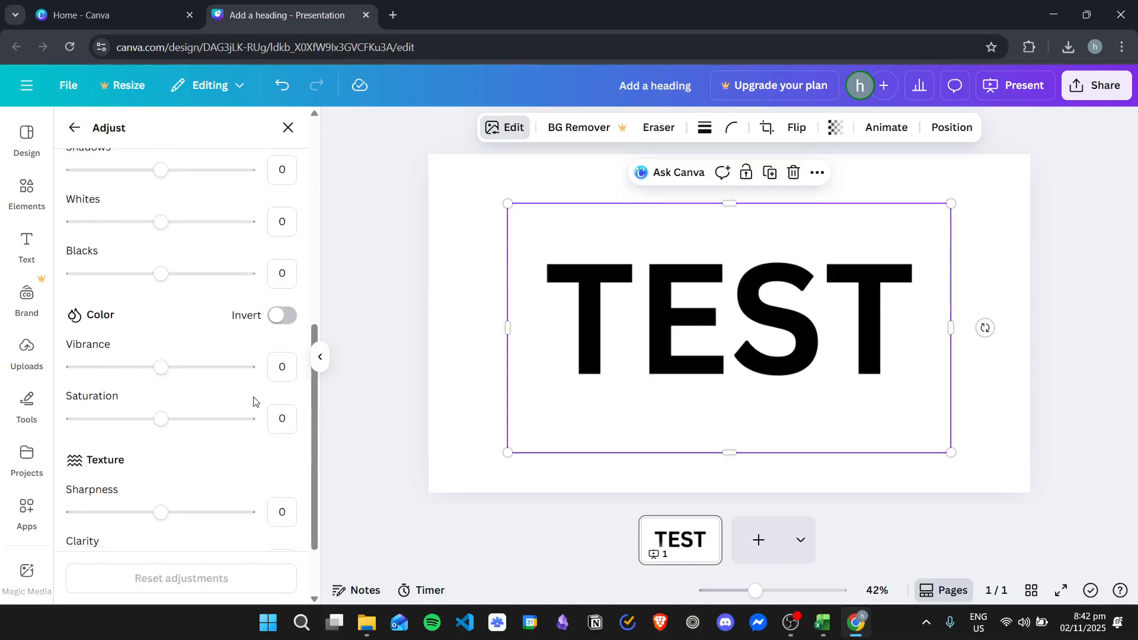
pyautogui.scroll(10, 256, 413)
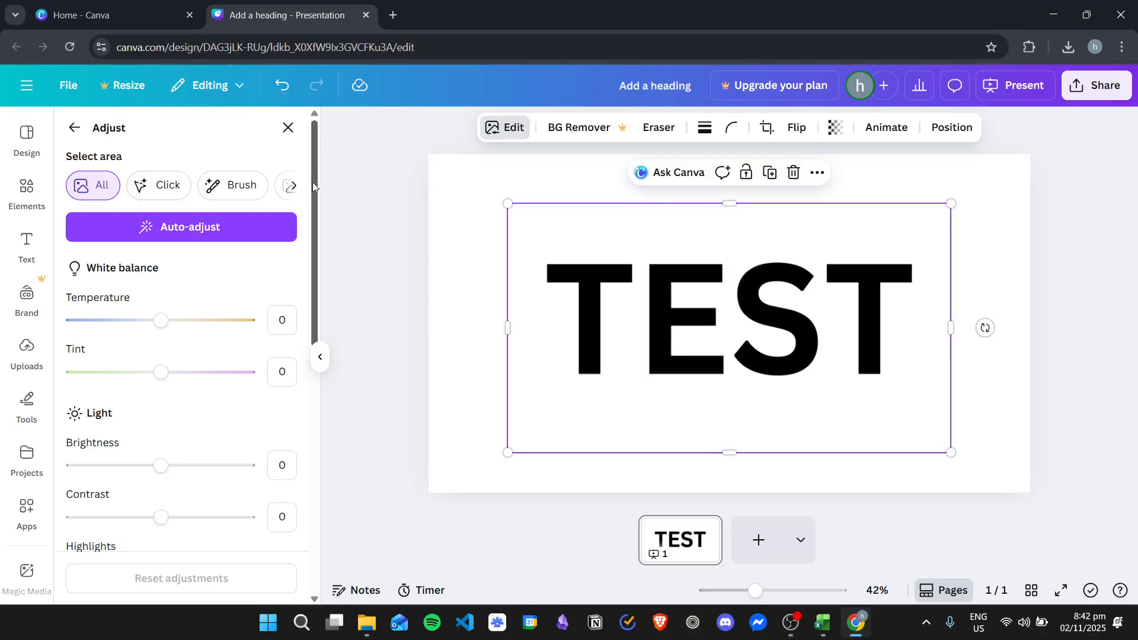
# - Try selecting only the background of the TEST image for adjustment, and close the image editing options
pyautogui.click(291, 186)
pyautogui.click(249, 185)
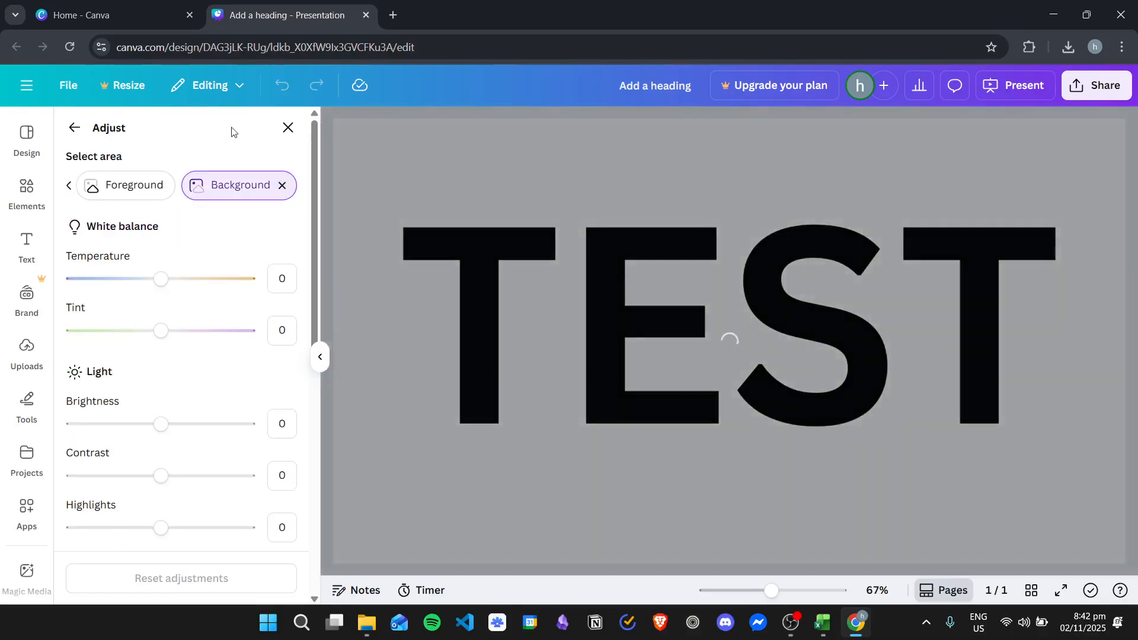
pyautogui.click(288, 127)
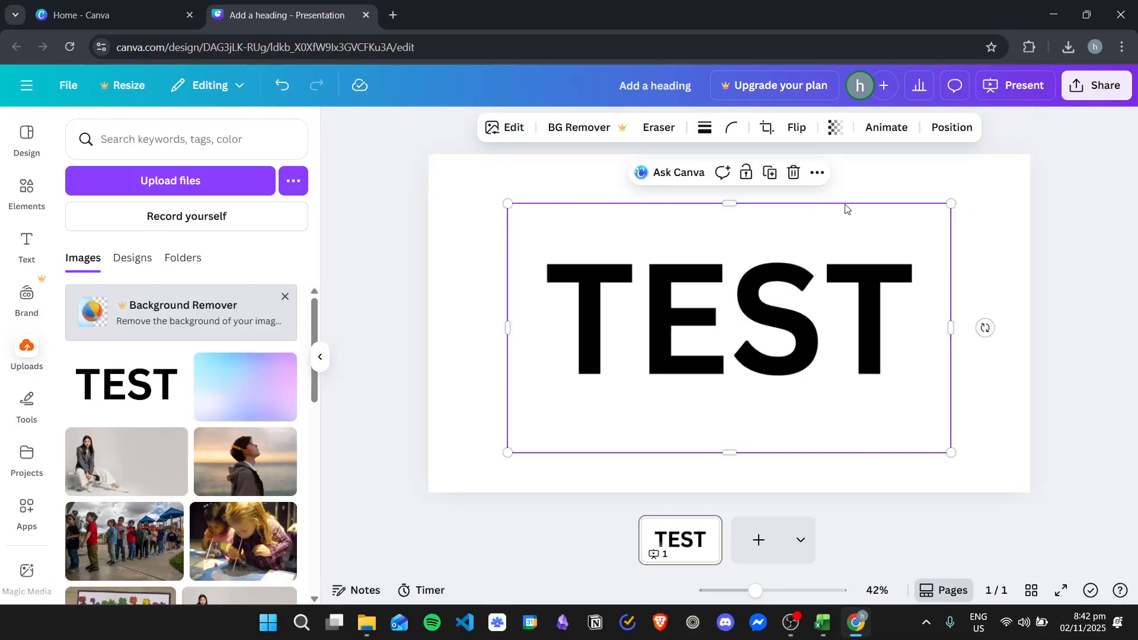
# - Examine the additional options available for the TEST image on the page
pyautogui.click(818, 172)
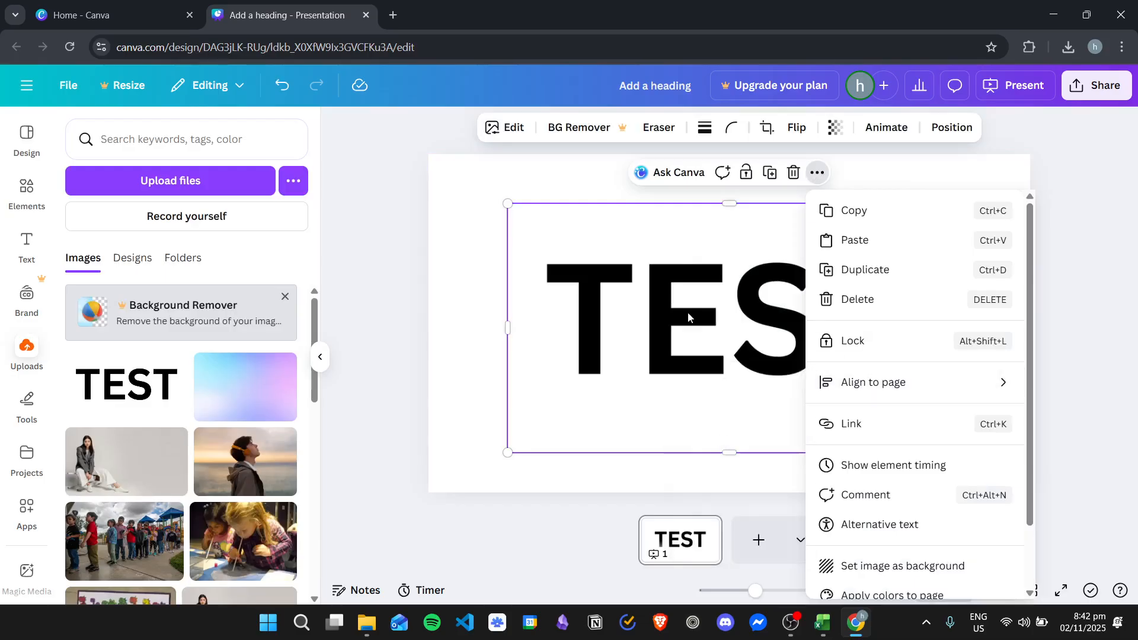
pyautogui.moveTo(707, 314)
pyautogui.mouseDown()
pyautogui.moveTo(716, 297)
pyautogui.moveTo(707, 310)
pyautogui.mouseUp()
pyautogui.click(816, 171)
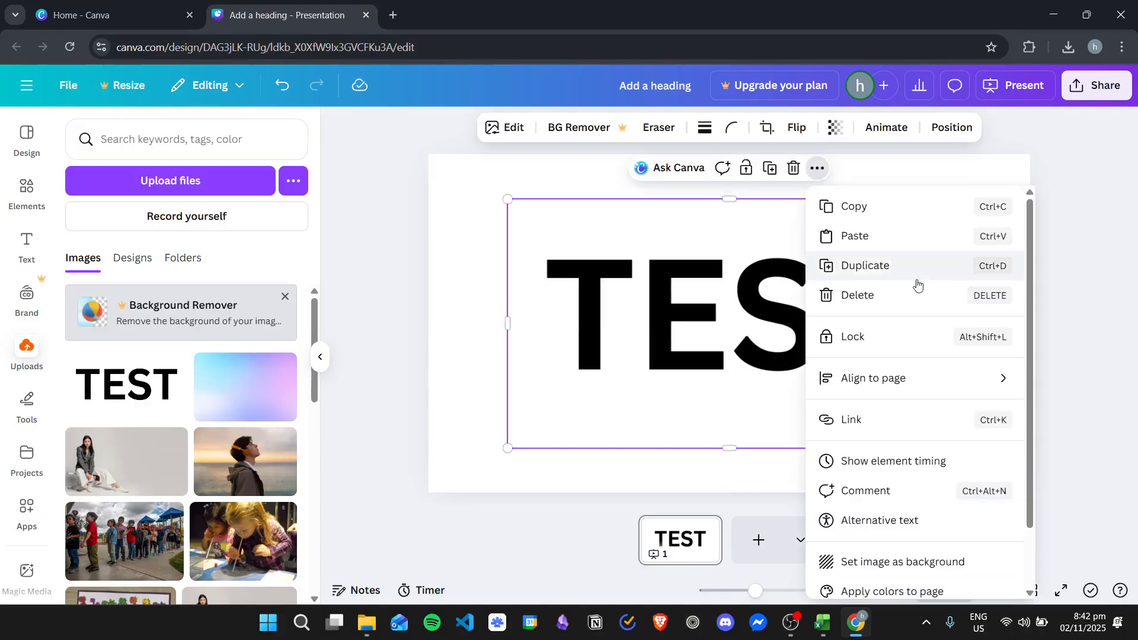
pyautogui.scroll(-2, 860, 474)
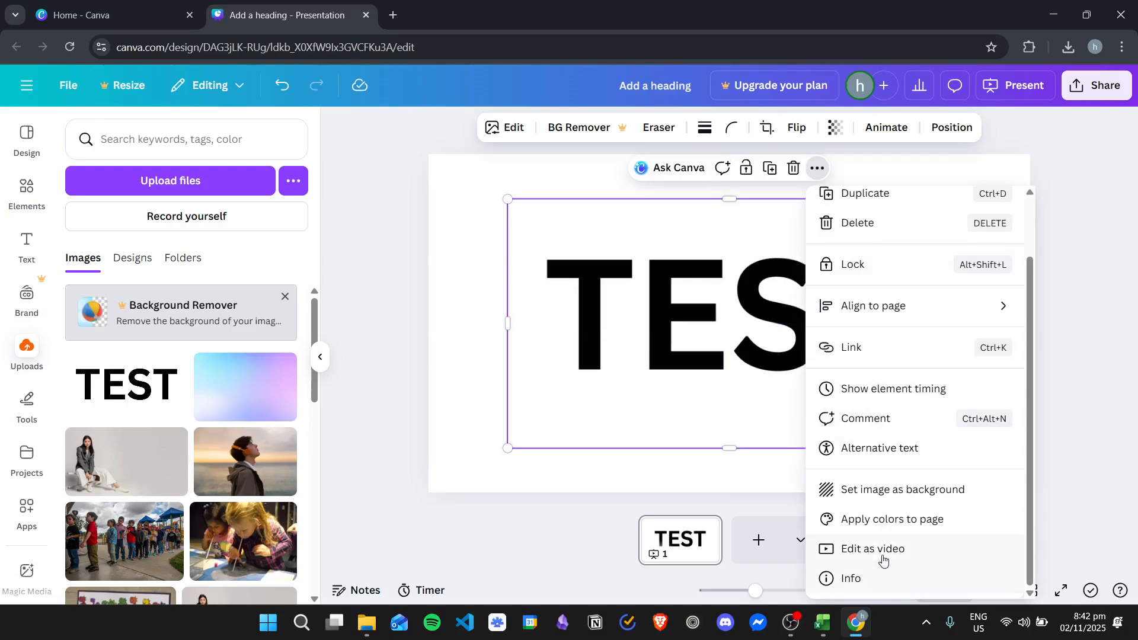
pyautogui.scroll(2, 875, 475)
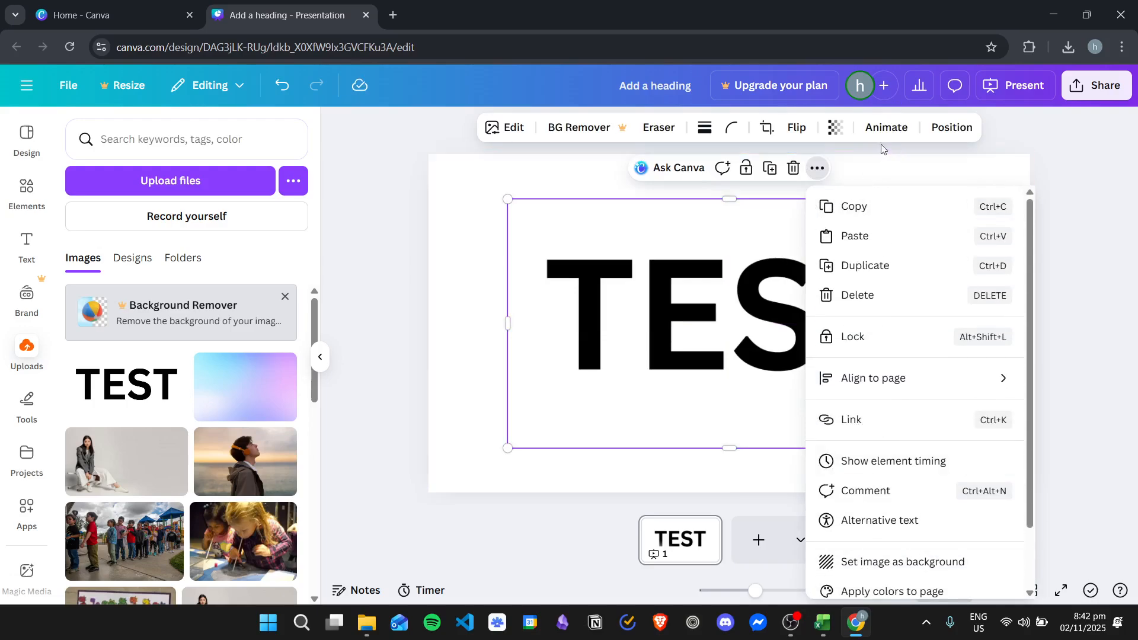
# - Crop the TEST image in Freeform, stretching the picture vertically inside the frame and extending the frame's lower edge
pyautogui.click(768, 125)
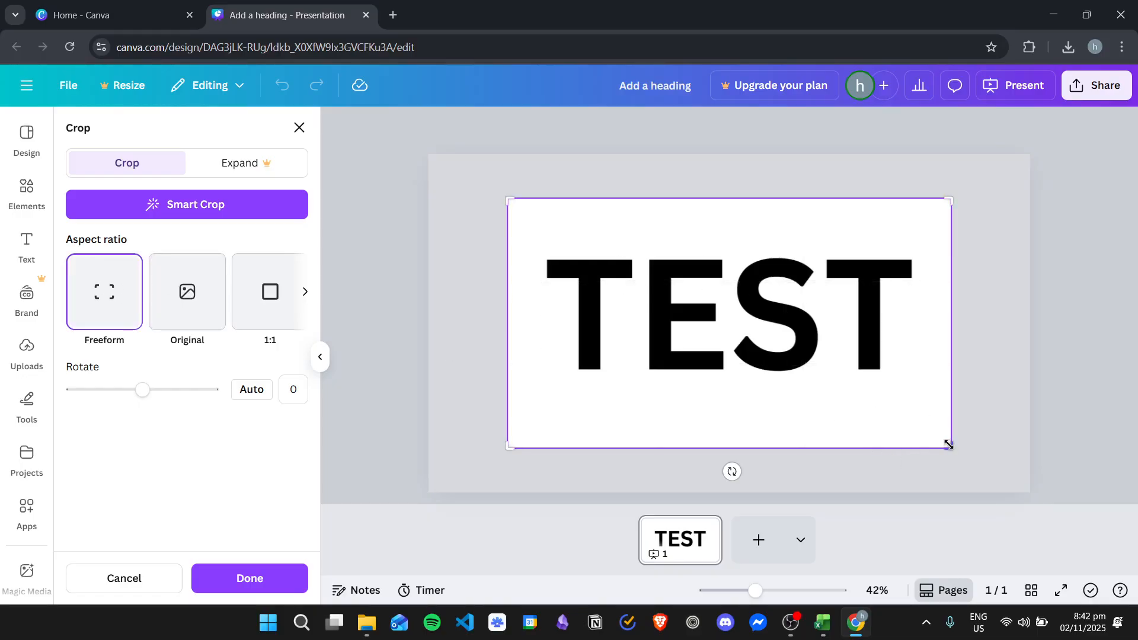
pyautogui.moveTo(949, 444)
pyautogui.mouseDown()
pyautogui.moveTo(907, 392)
pyautogui.moveTo(946, 396)
pyautogui.moveTo(951, 424)
pyautogui.mouseUp()
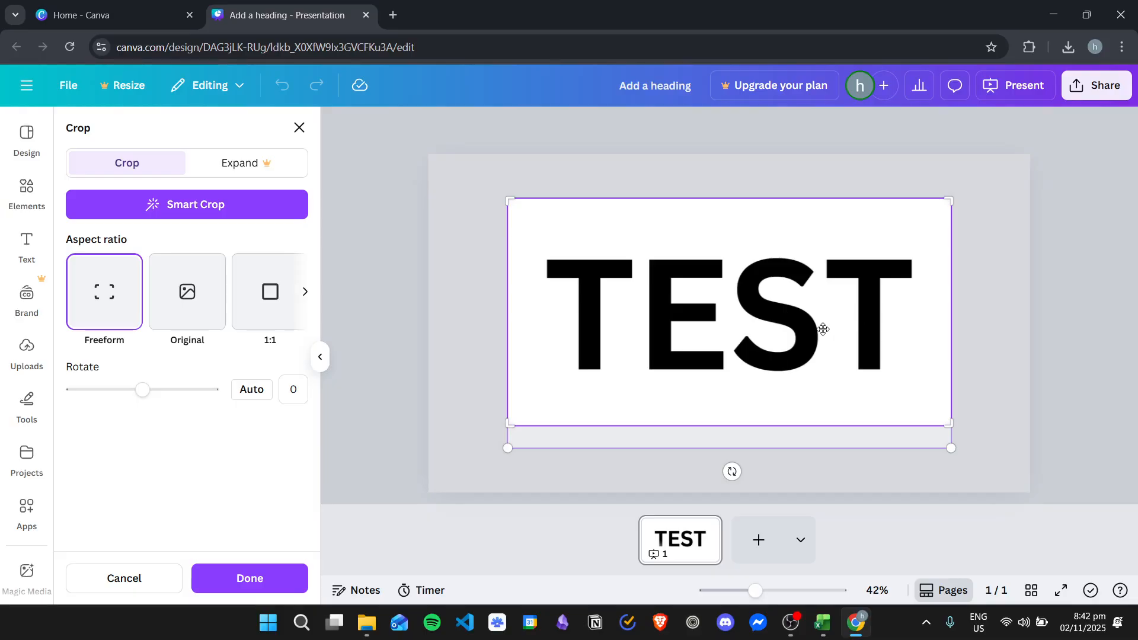
pyautogui.moveTo(502, 452); pyautogui.dragTo(473, 496)
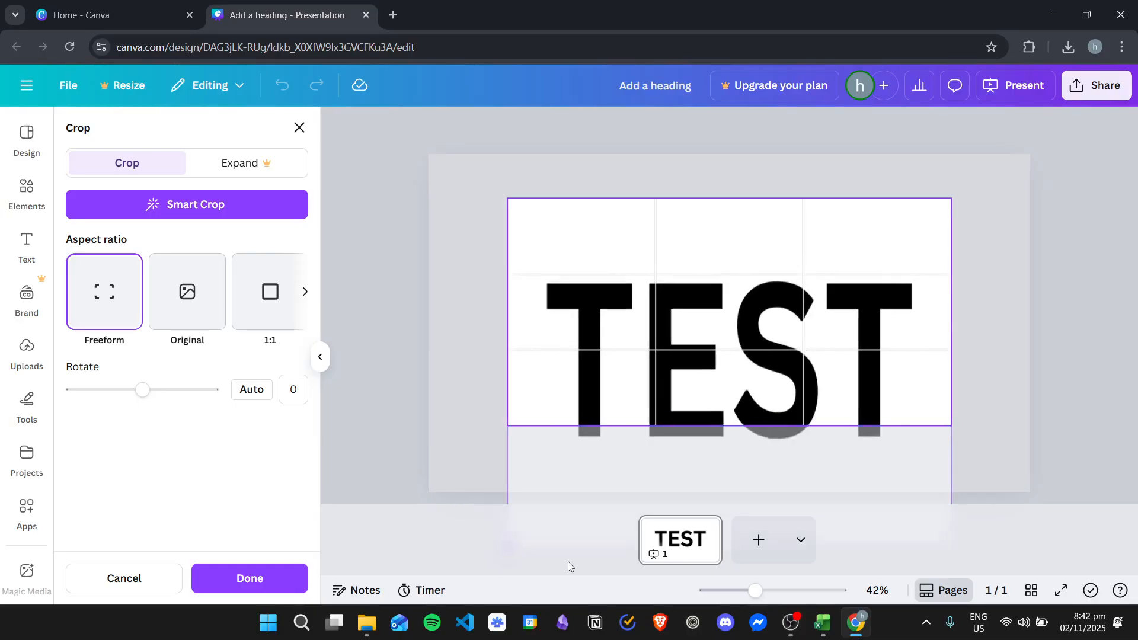
pyautogui.moveTo(752, 208); pyautogui.dragTo(764, 137)
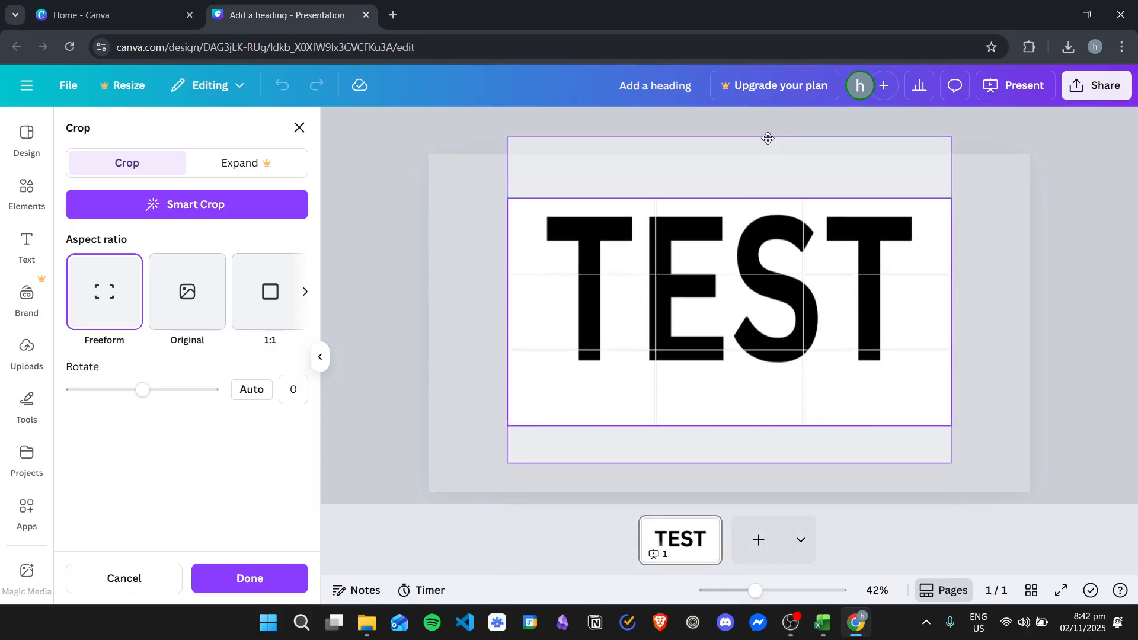
pyautogui.moveTo(503, 460); pyautogui.dragTo(517, 583)
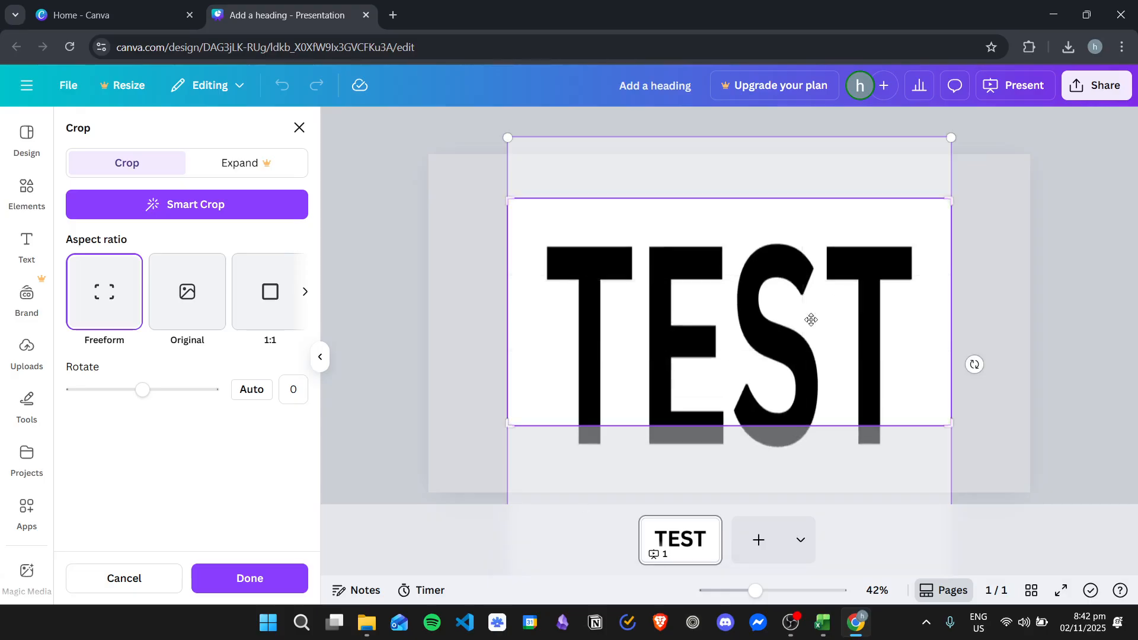
pyautogui.moveTo(943, 426); pyautogui.dragTo(951, 482)
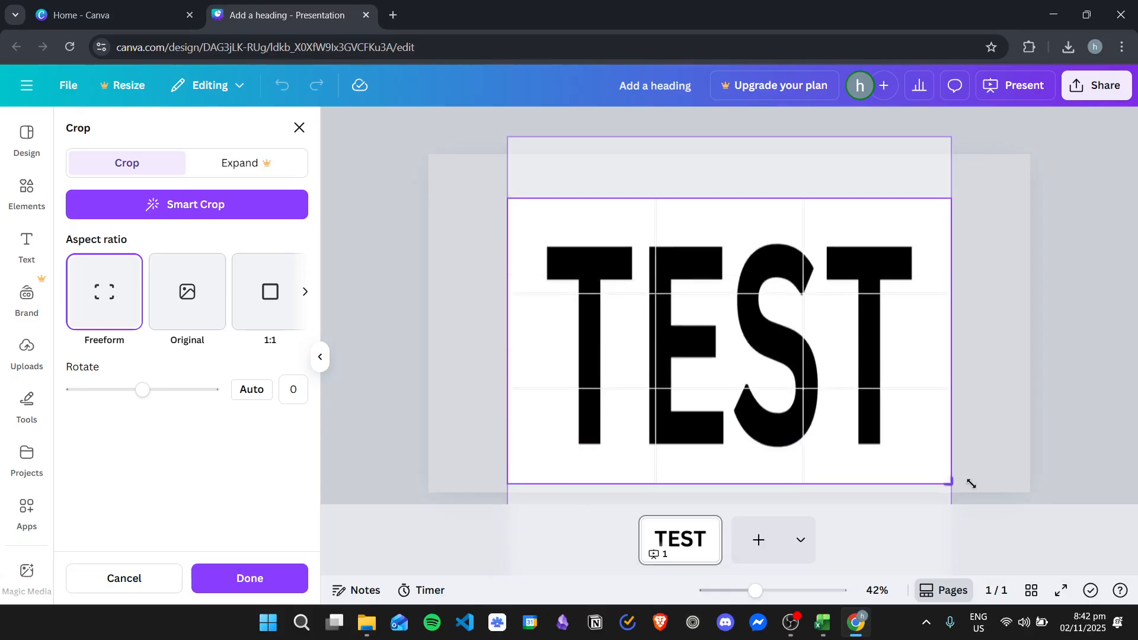
pyautogui.moveTo(953, 137)
pyautogui.mouseDown()
pyautogui.moveTo(972, 113)
pyautogui.moveTo(951, 133)
pyautogui.mouseUp()
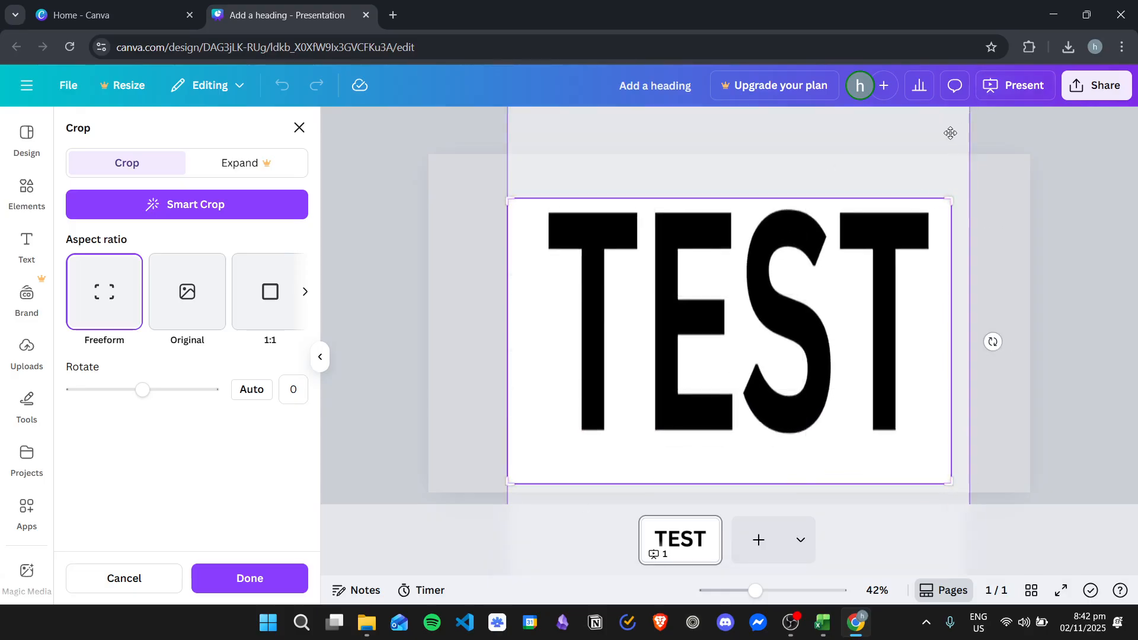
# - Extend the crop frame upward, stretch the TEST picture taller, fit the letters inside the frame and apply the crop
pyautogui.moveTo(514, 196); pyautogui.dragTo(507, 155)
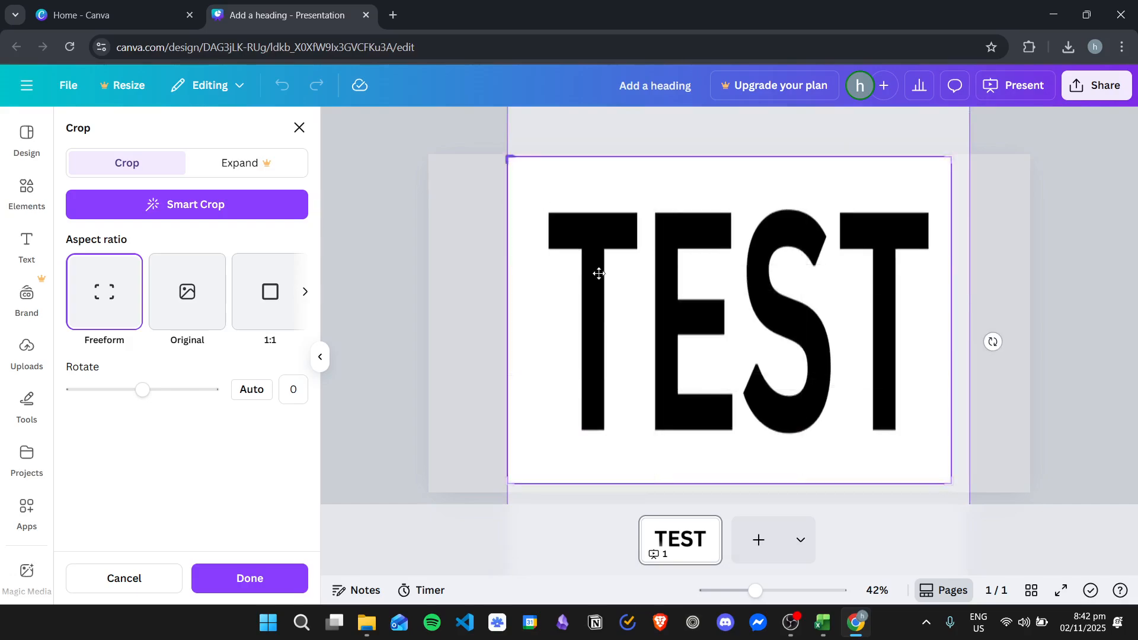
pyautogui.moveTo(805, 127); pyautogui.dragTo(803, 231)
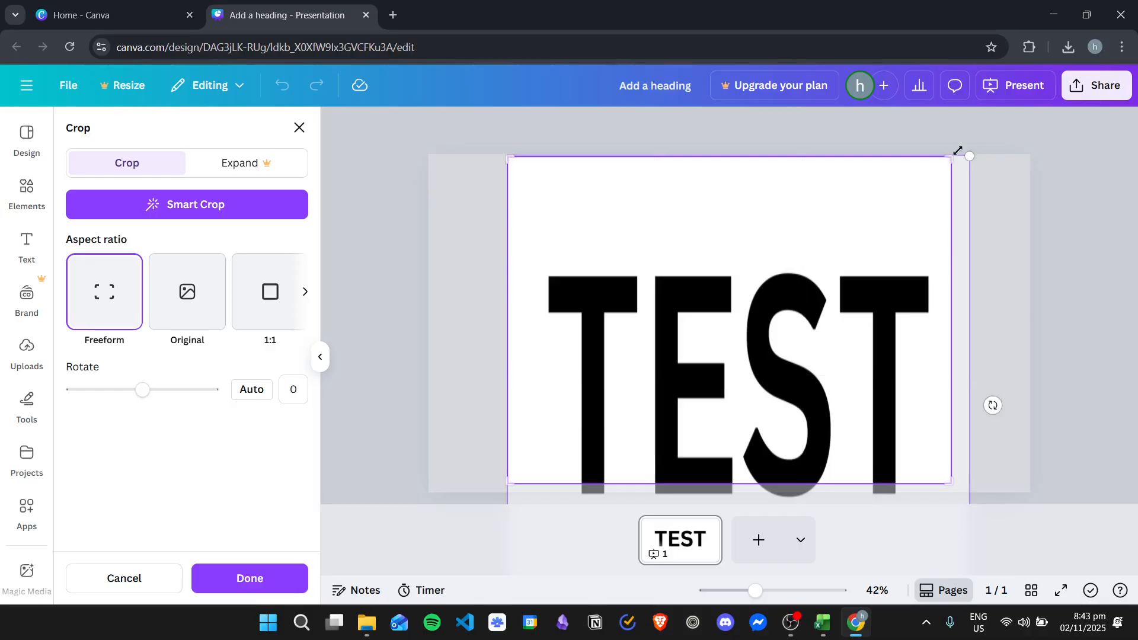
pyautogui.moveTo(968, 157); pyautogui.dragTo(920, 5)
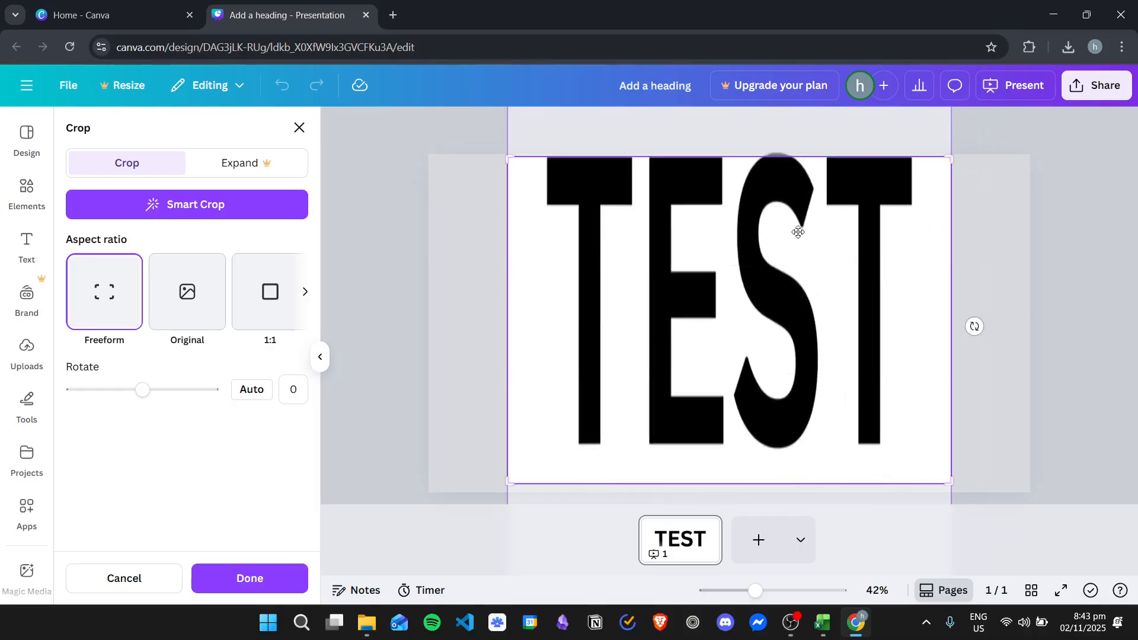
pyautogui.moveTo(793, 227); pyautogui.dragTo(786, 249)
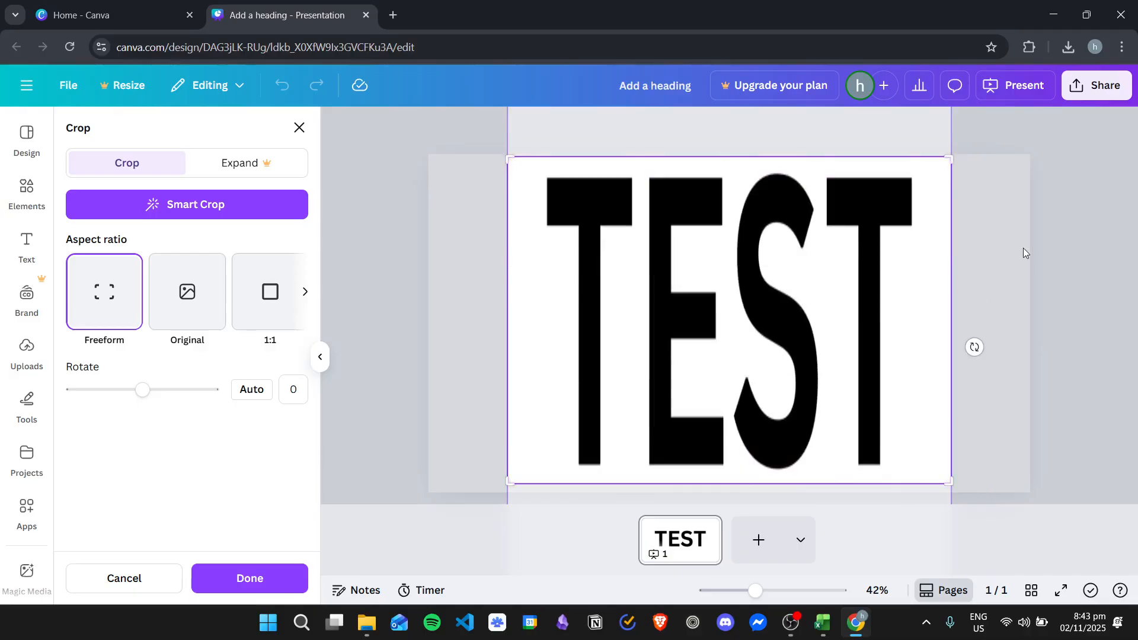
pyautogui.click(1037, 237)
pyautogui.moveTo(777, 265)
pyautogui.mouseDown()
pyautogui.moveTo(733, 264)
pyautogui.moveTo(773, 261)
pyautogui.mouseUp()
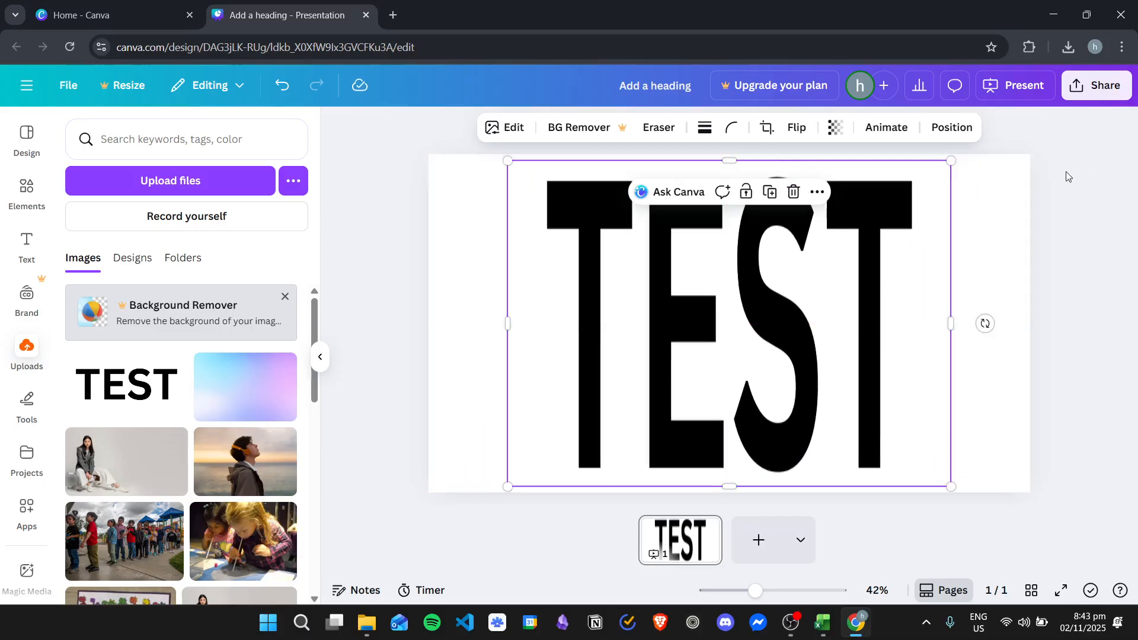
pyautogui.click(1032, 245)
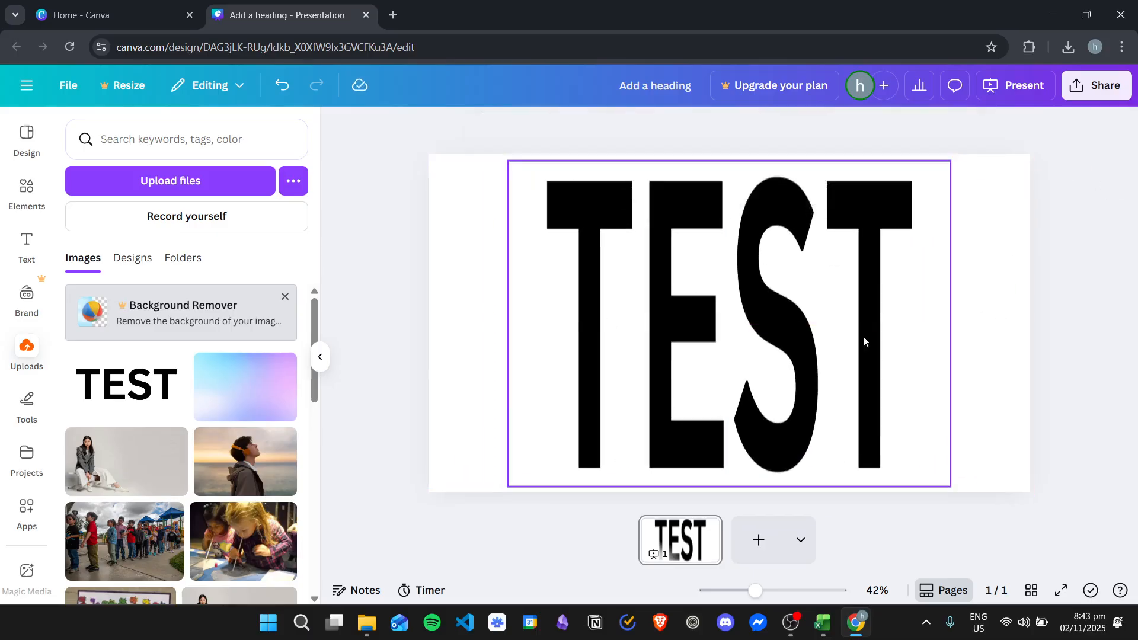
# - Add a blank second page and limit the element search for "Frame" to frames only
pyautogui.click(759, 539)
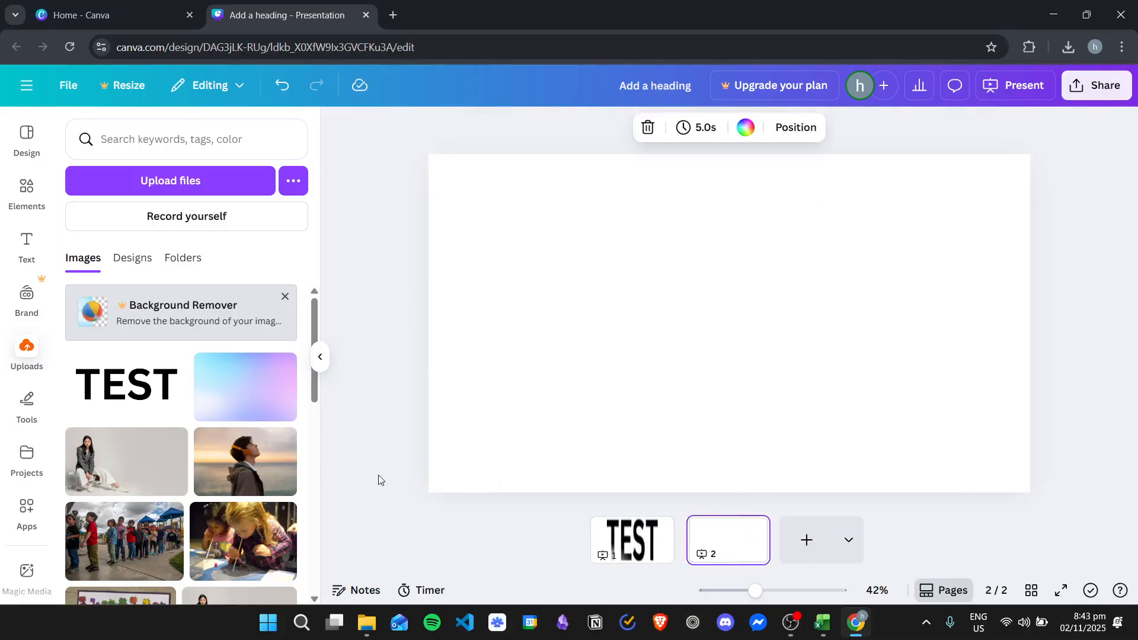
pyautogui.click(27, 188)
pyautogui.click(156, 233)
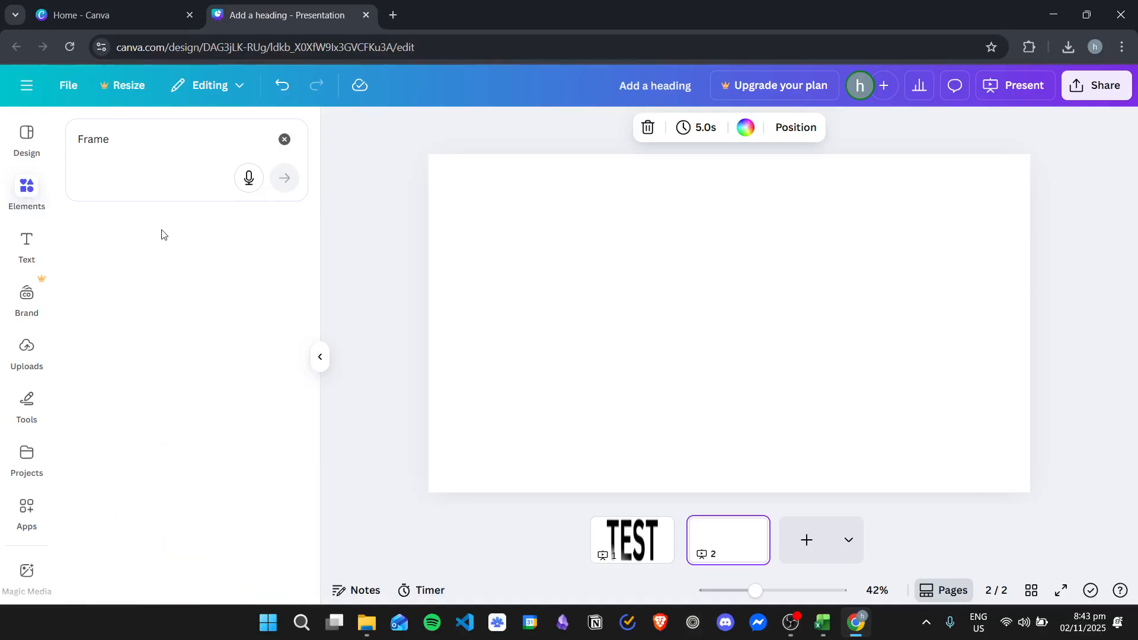
pyautogui.click(119, 137)
pyautogui.click(115, 224)
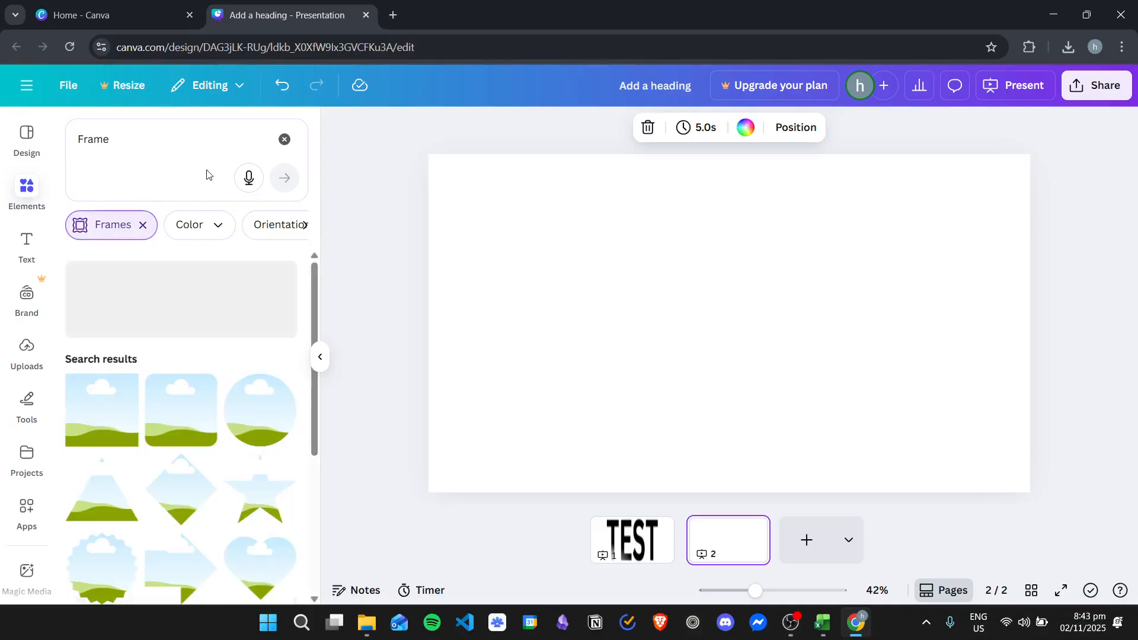
# - Search the frames for "F" and place a bold F-shaped frame near the left side of page 2
pyautogui.doubleClick(92, 138)
pyautogui.write('F')
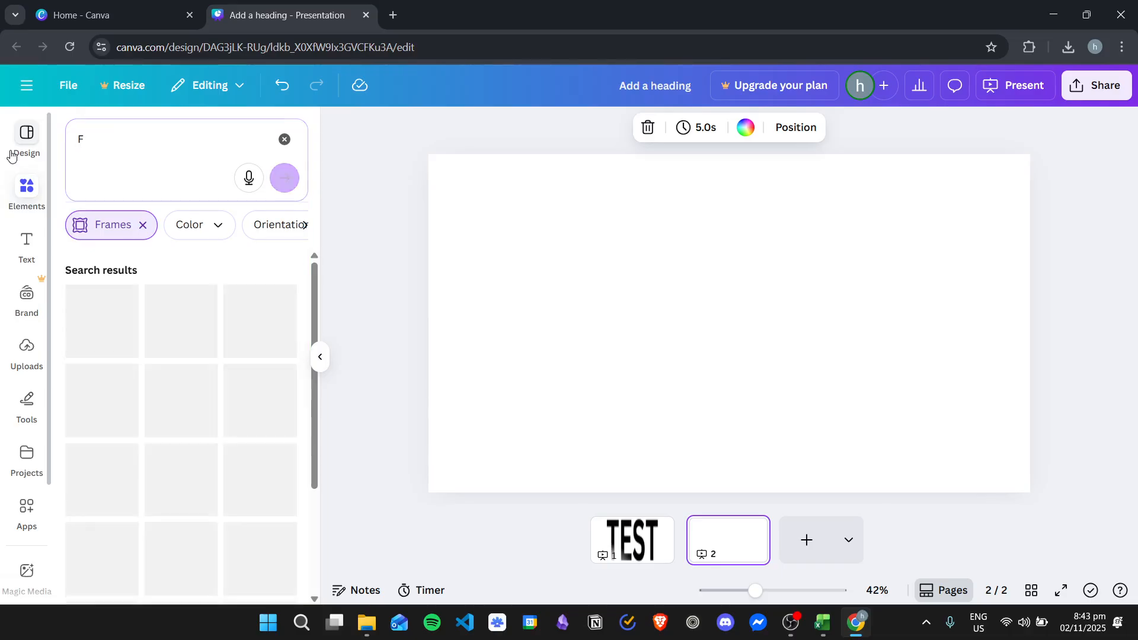
pyautogui.moveTo(127, 294); pyautogui.dragTo(514, 280)
# - Search the frames for "R" and place a bold R-shaped frame beside the F
pyautogui.click(122, 147)
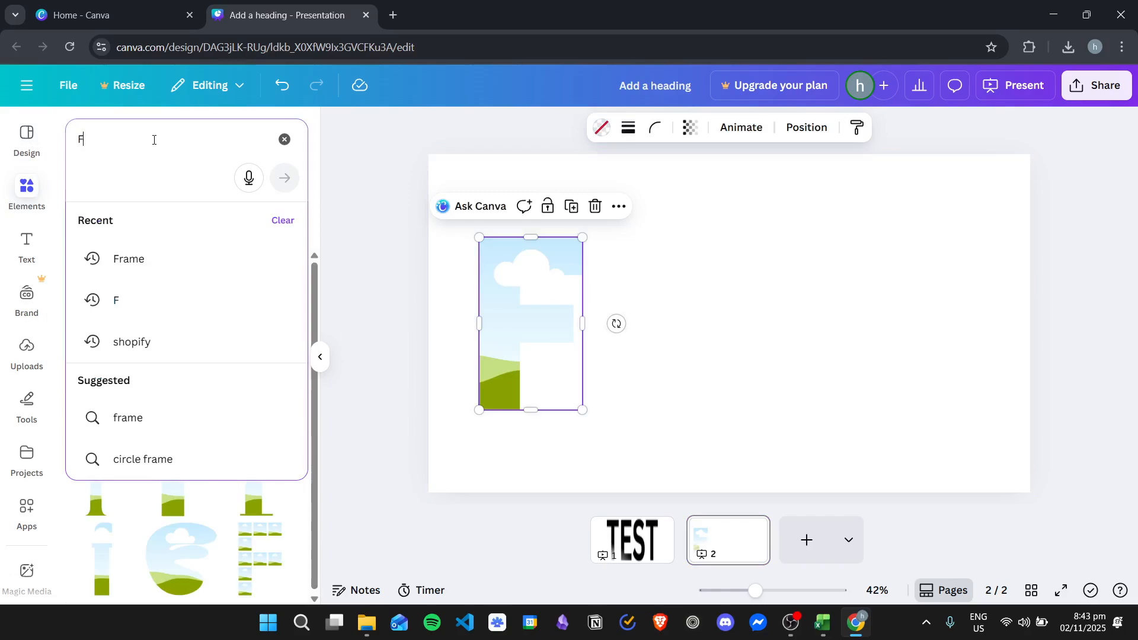
pyautogui.press('BackSpace')
pyautogui.write('R')
pyautogui.press('Return')
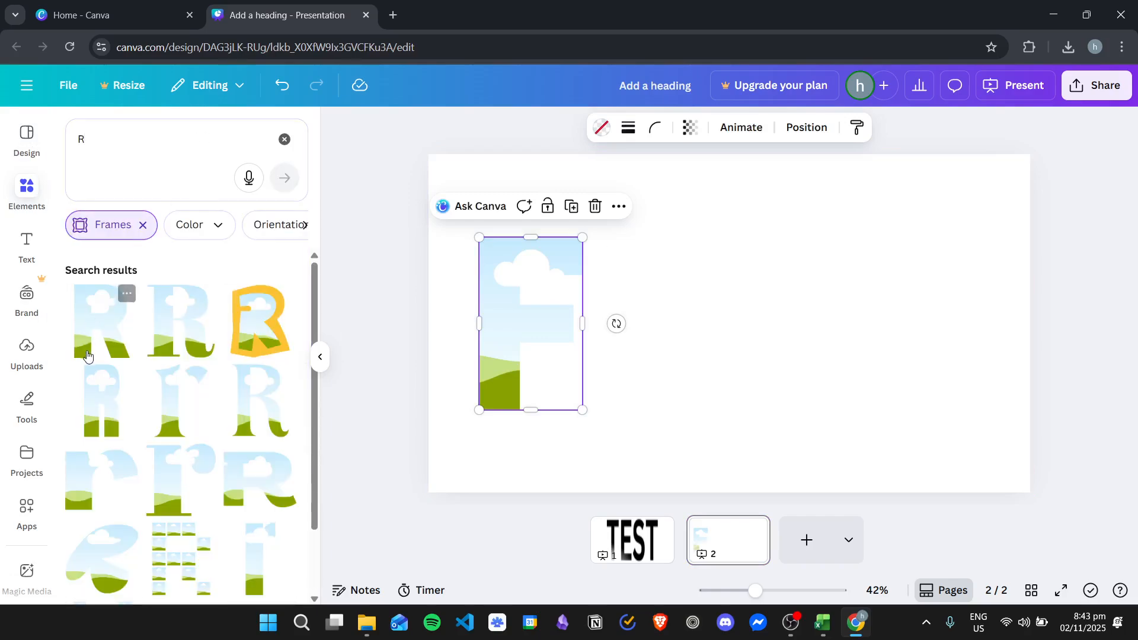
pyautogui.moveTo(100, 321); pyautogui.dragTo(647, 289)
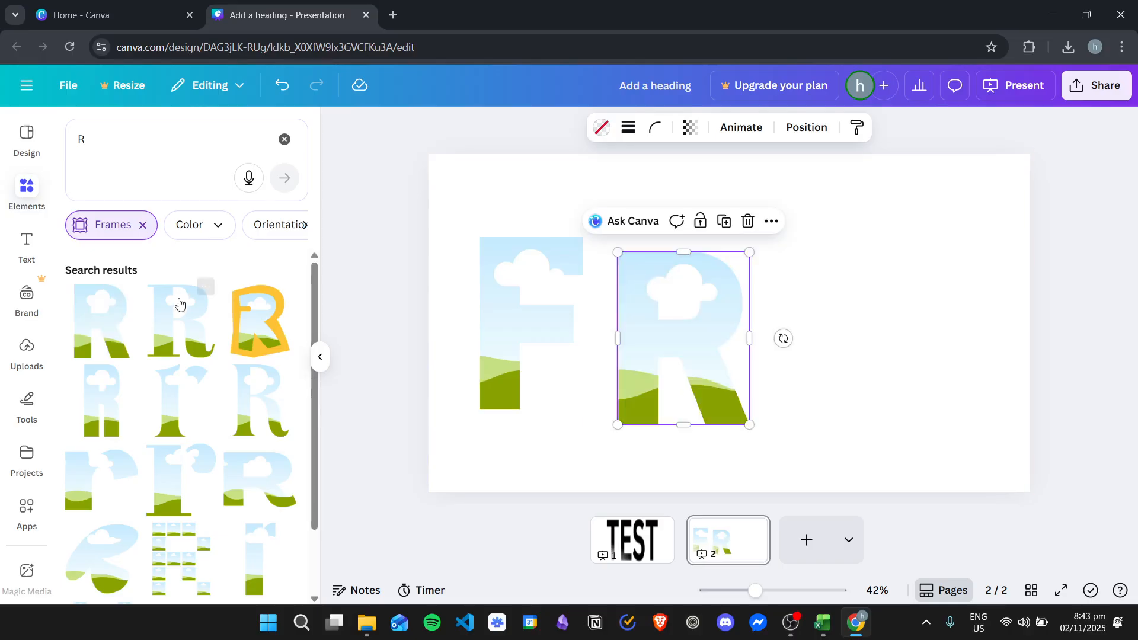
# - Search the frames for "E" and place two bold E-shaped frames after the R to spell FREE
pyautogui.click(133, 148)
pyautogui.press('BackSpace')
pyautogui.write('E')
pyautogui.press('Return')
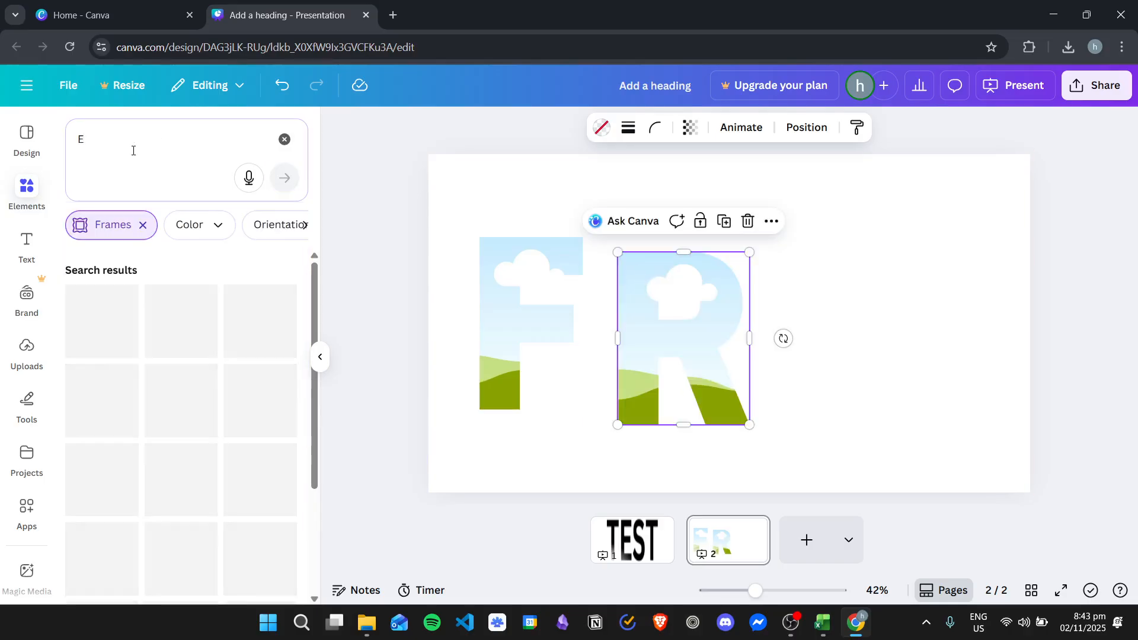
pyautogui.moveTo(110, 294); pyautogui.dragTo(791, 293)
pyautogui.moveTo(129, 326); pyautogui.dragTo(932, 287)
# - Set the background colour of page 2 to black and close the colour options
pyautogui.click(569, 191)
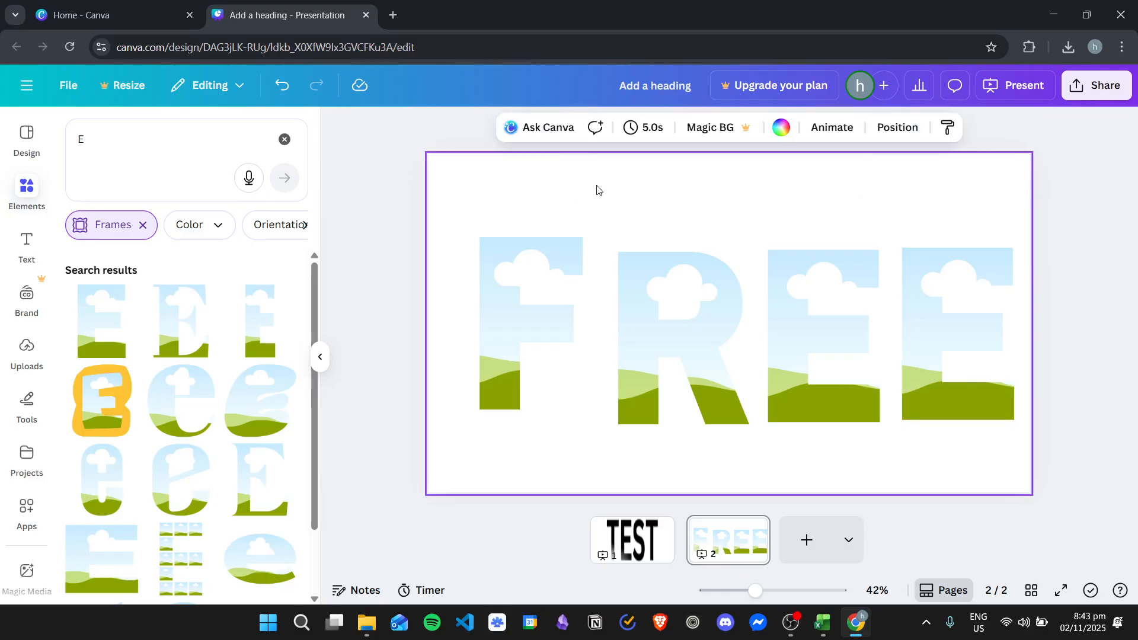
pyautogui.click(781, 127)
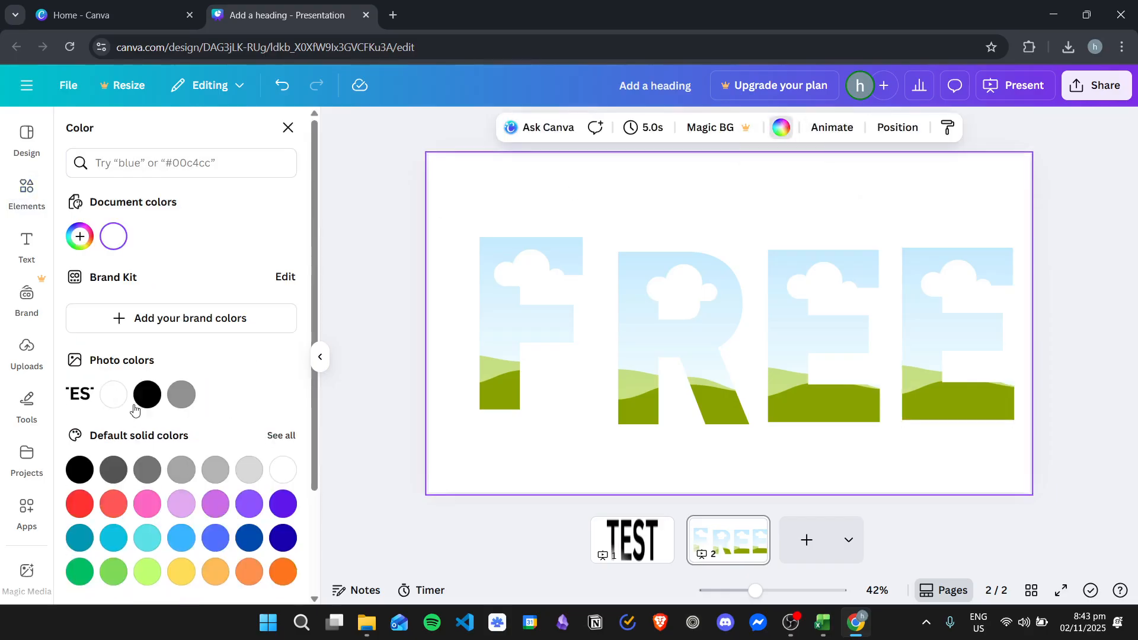
pyautogui.click(147, 395)
pyautogui.click(289, 127)
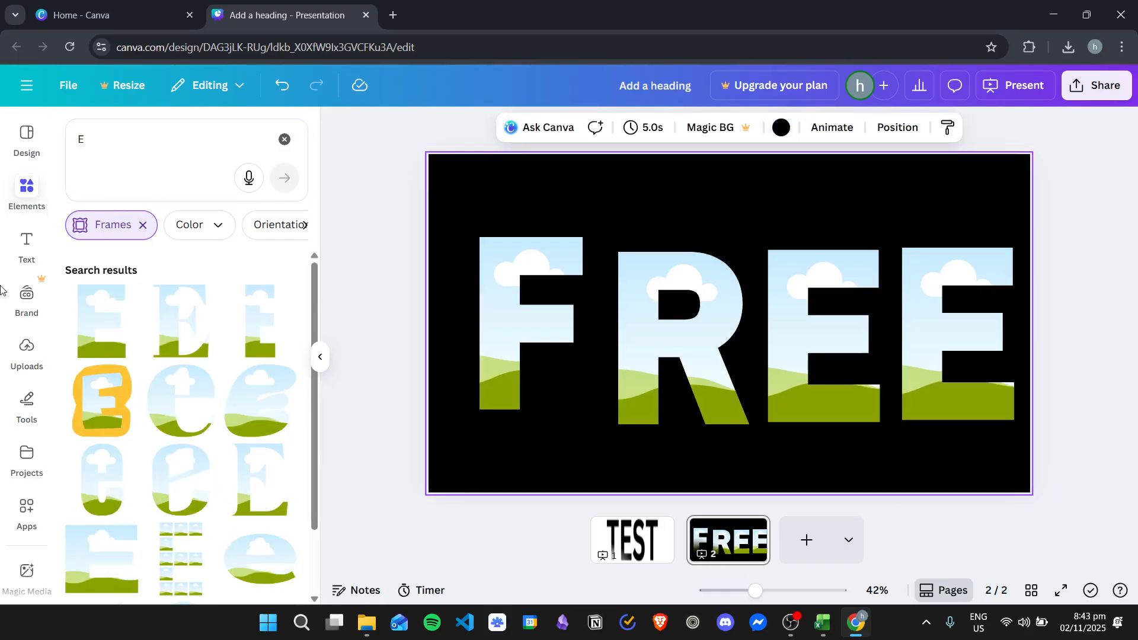
# - Fill the F frame with the blue-purple gradient image from the uploads
pyautogui.click(27, 351)
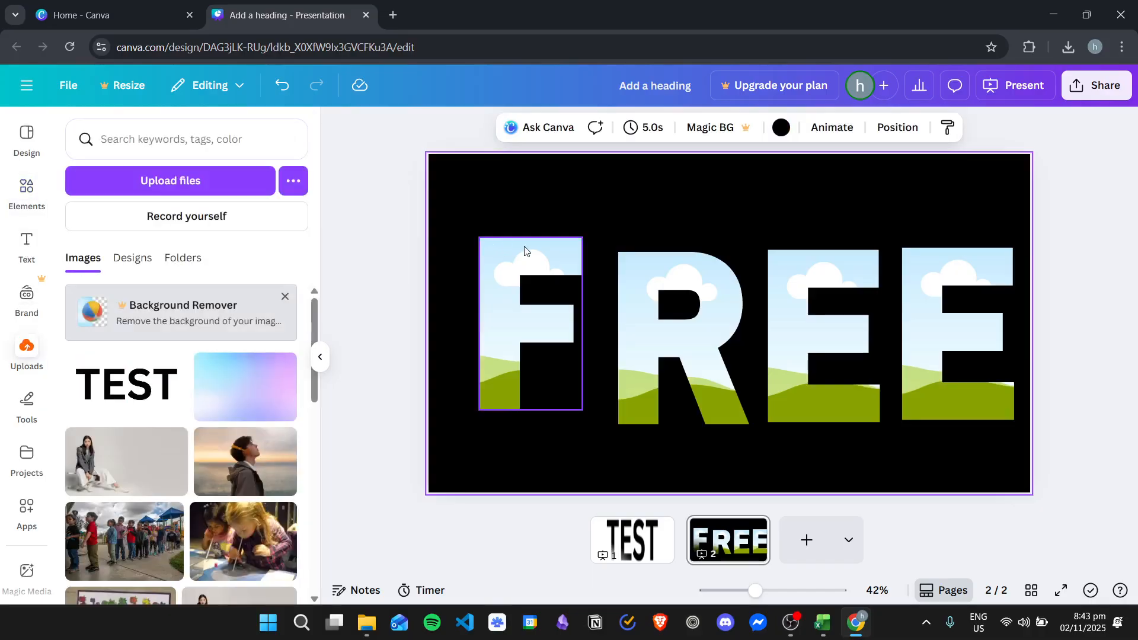
pyautogui.click(524, 249)
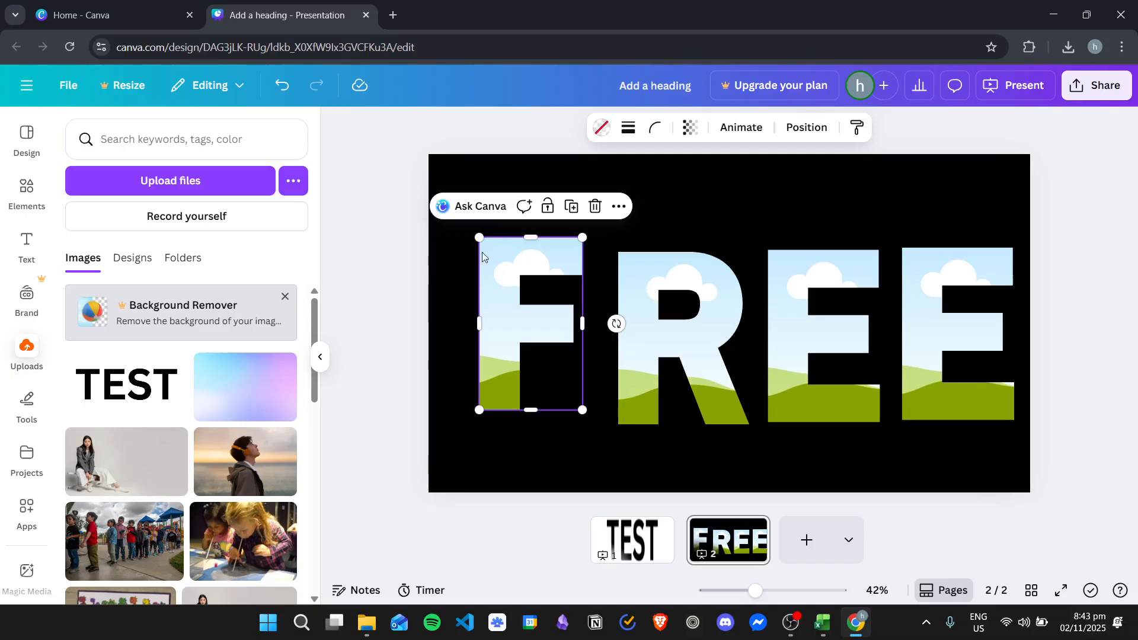
pyautogui.moveTo(208, 367); pyautogui.dragTo(508, 292)
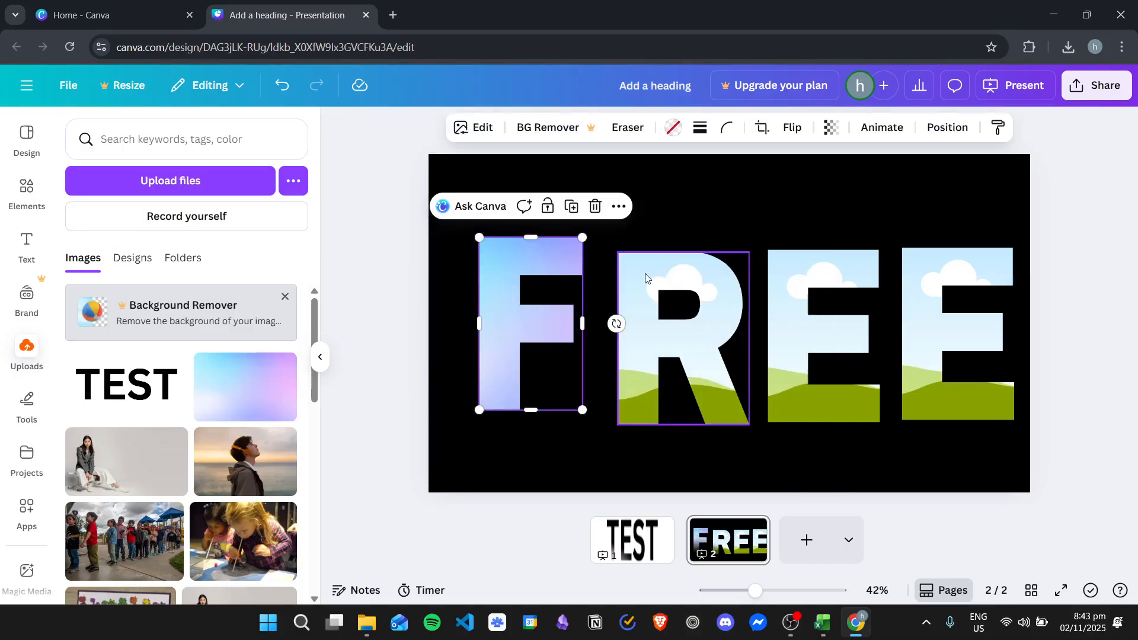
# - Fill the R frame with white after trying black
pyautogui.click(646, 279)
pyautogui.click(596, 132)
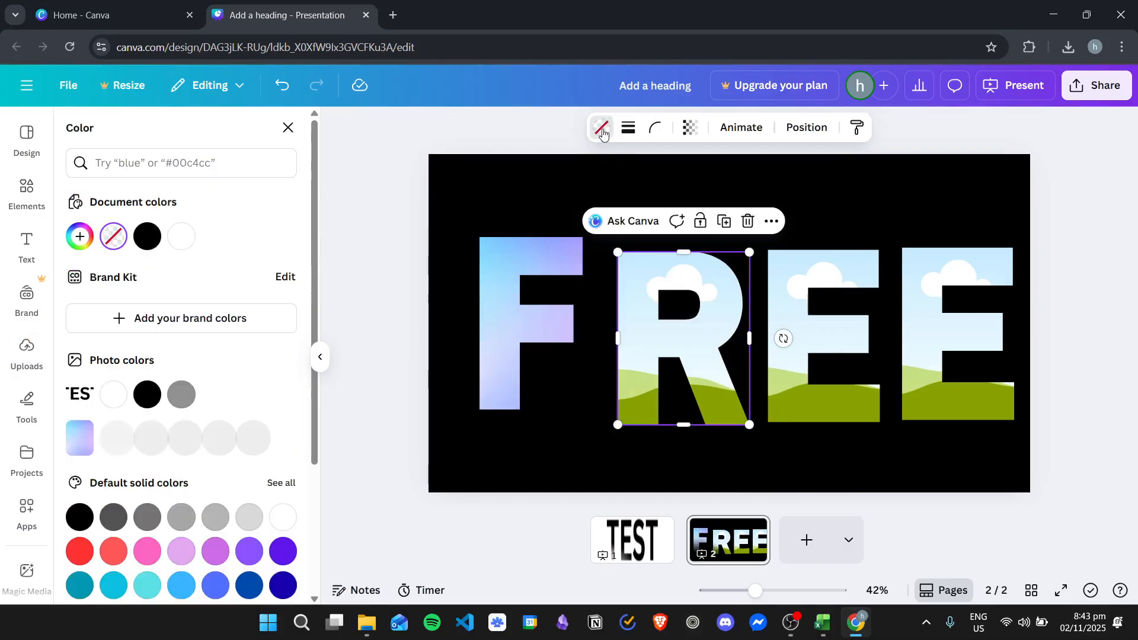
pyautogui.click(147, 239)
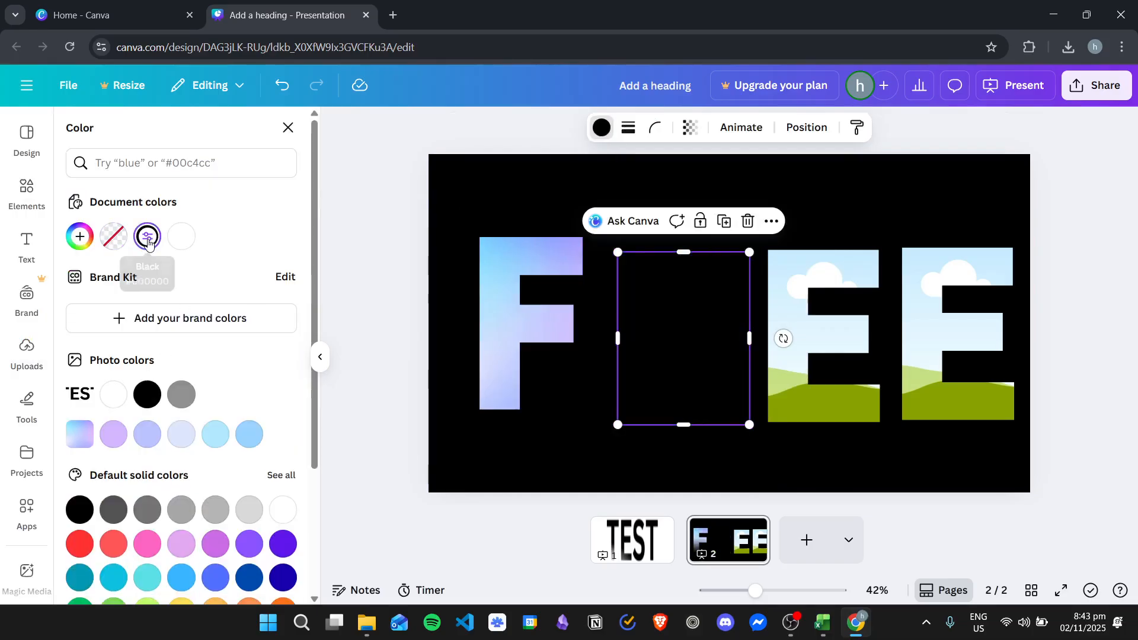
pyautogui.click(181, 236)
# - Move the R frame close beside the F and the first E frame beside the R, aligned with the F
pyautogui.moveTo(643, 253); pyautogui.dragTo(616, 238)
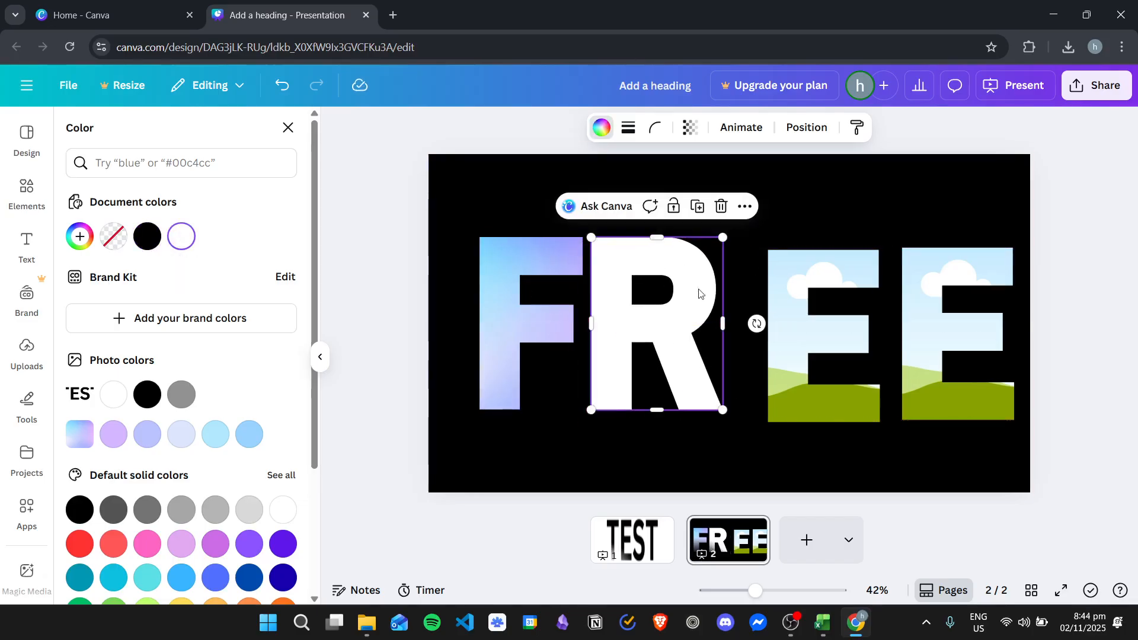
pyautogui.moveTo(788, 285); pyautogui.dragTo(758, 273)
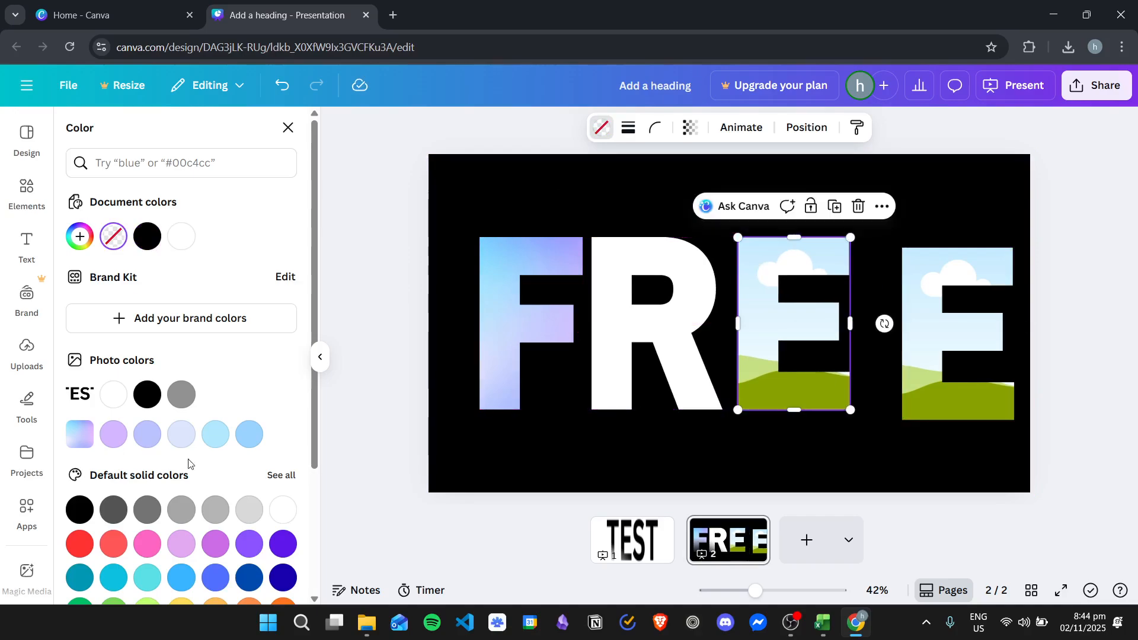
# - Fill the first E frame with light blue and the last E frame, aligned beside it, with light pink-purple
pyautogui.click(215, 437)
pyautogui.moveTo(942, 270); pyautogui.dragTo(912, 260)
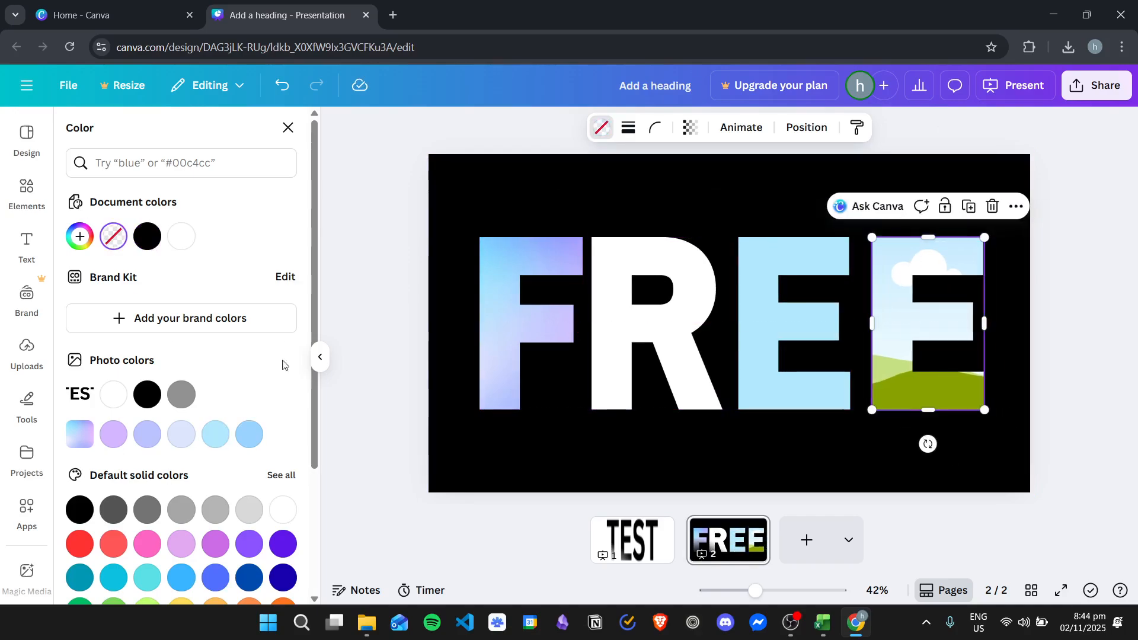
pyautogui.click(181, 544)
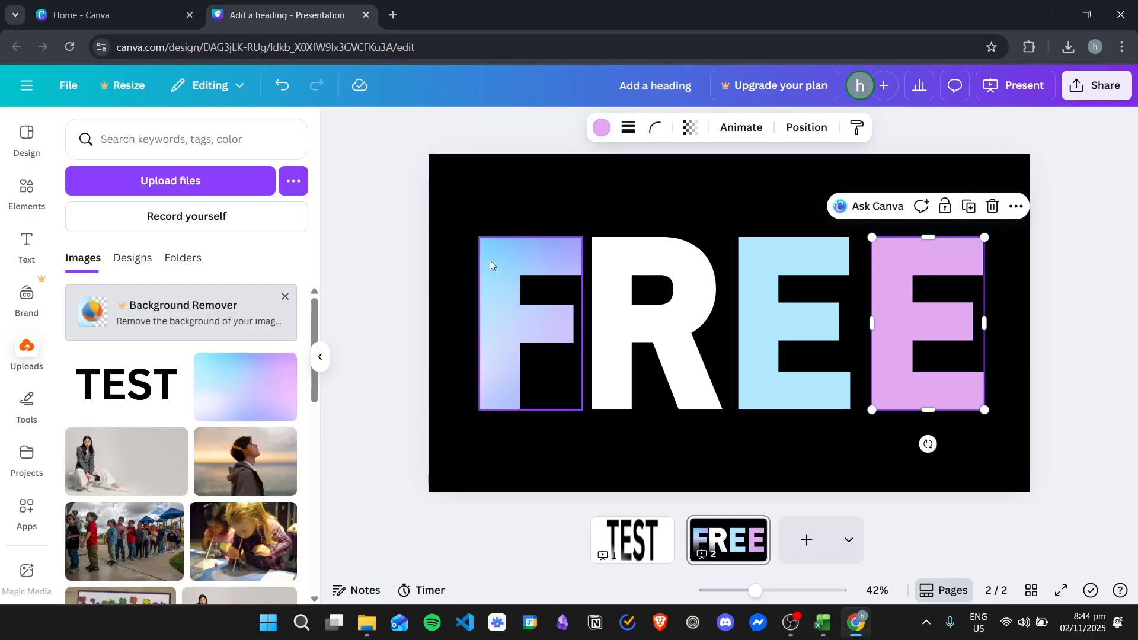
# - Move the F frame to the page's top-left corner and stretch it vertically to nearly the full page height
pyautogui.moveTo(514, 262); pyautogui.dragTo(487, 158)
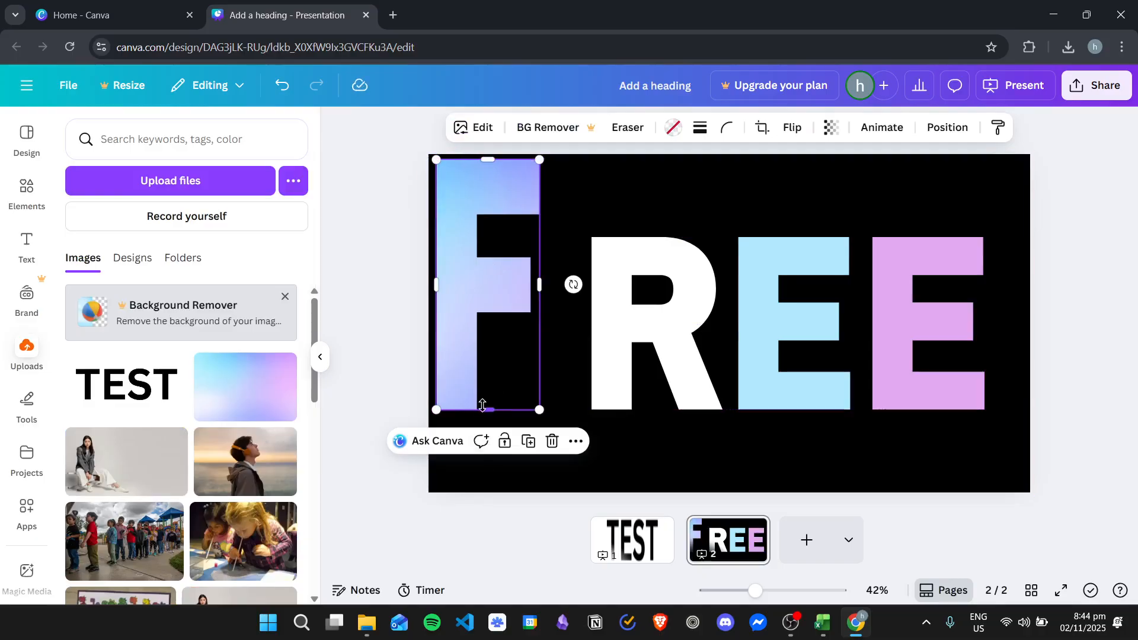
pyautogui.moveTo(488, 410); pyautogui.dragTo(488, 486)
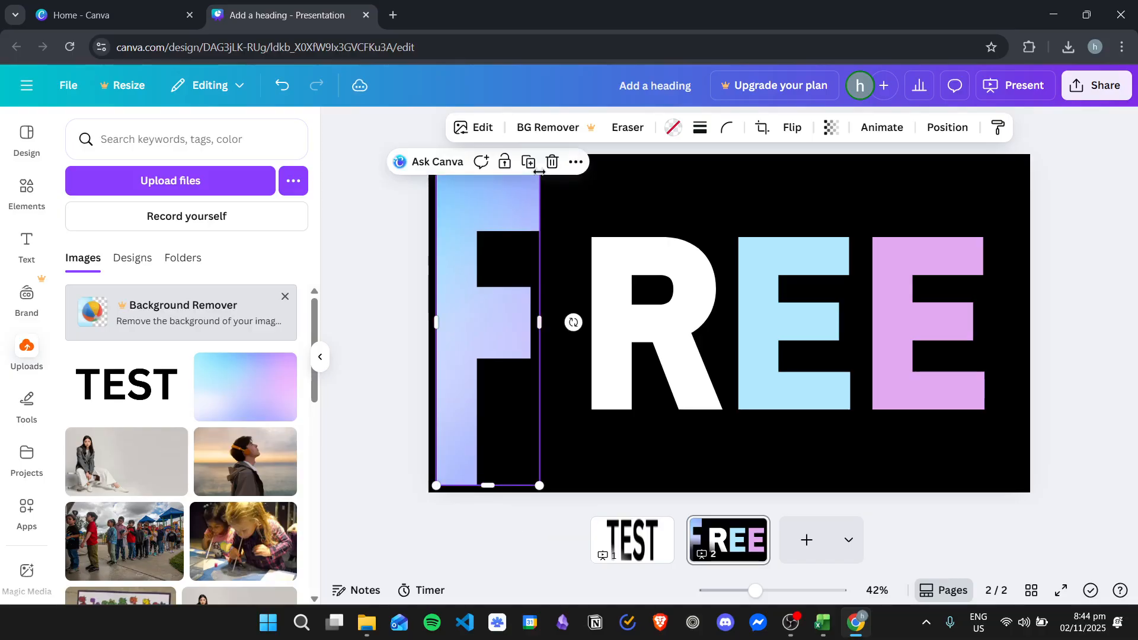
# - Place the R frame close beside the F, widen it almost to the first E, and stretch it to the F's height
pyautogui.click(631, 262)
pyautogui.moveTo(630, 261); pyautogui.dragTo(587, 231)
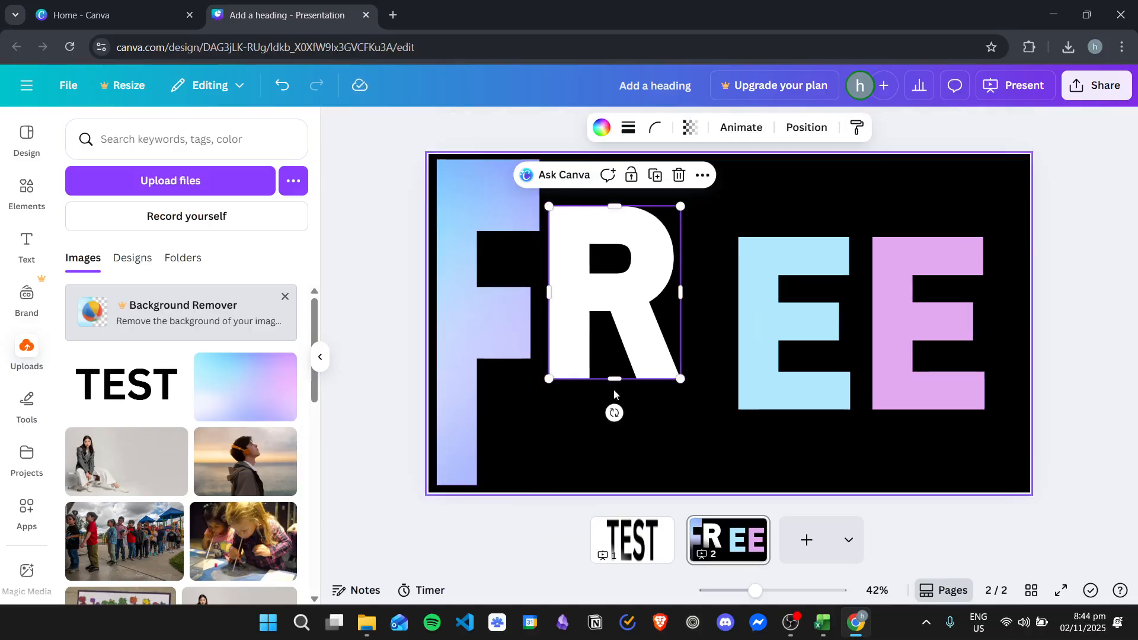
pyautogui.moveTo(677, 297); pyautogui.dragTo(730, 294)
pyautogui.moveTo(632, 205); pyautogui.dragTo(632, 160)
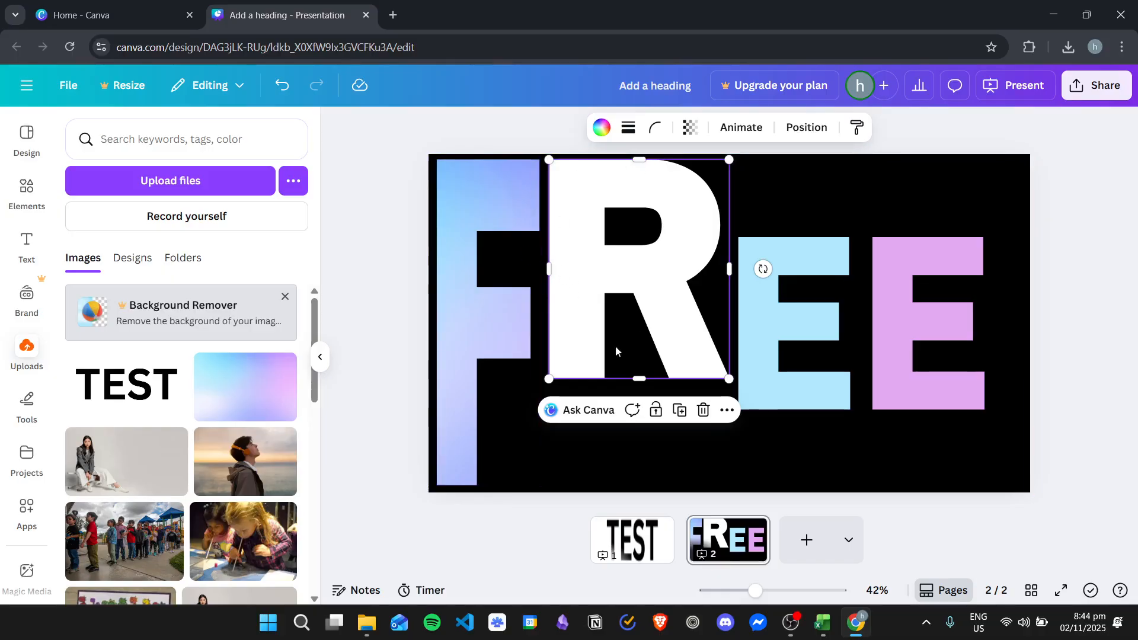
pyautogui.moveTo(641, 390); pyautogui.dragTo(640, 487)
# - Widen the light blue E frame slightly towards the last E and stretch it vertically to match the F and R
pyautogui.click(774, 289)
pyautogui.moveTo(851, 323); pyautogui.dragTo(864, 323)
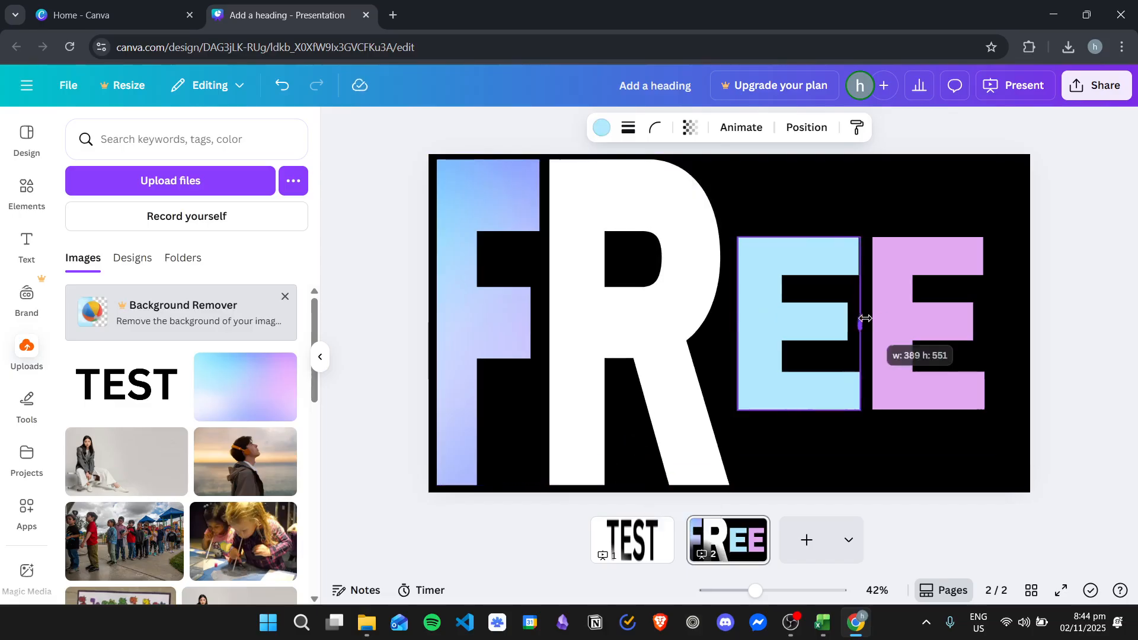
pyautogui.moveTo(798, 236); pyautogui.dragTo(803, 165)
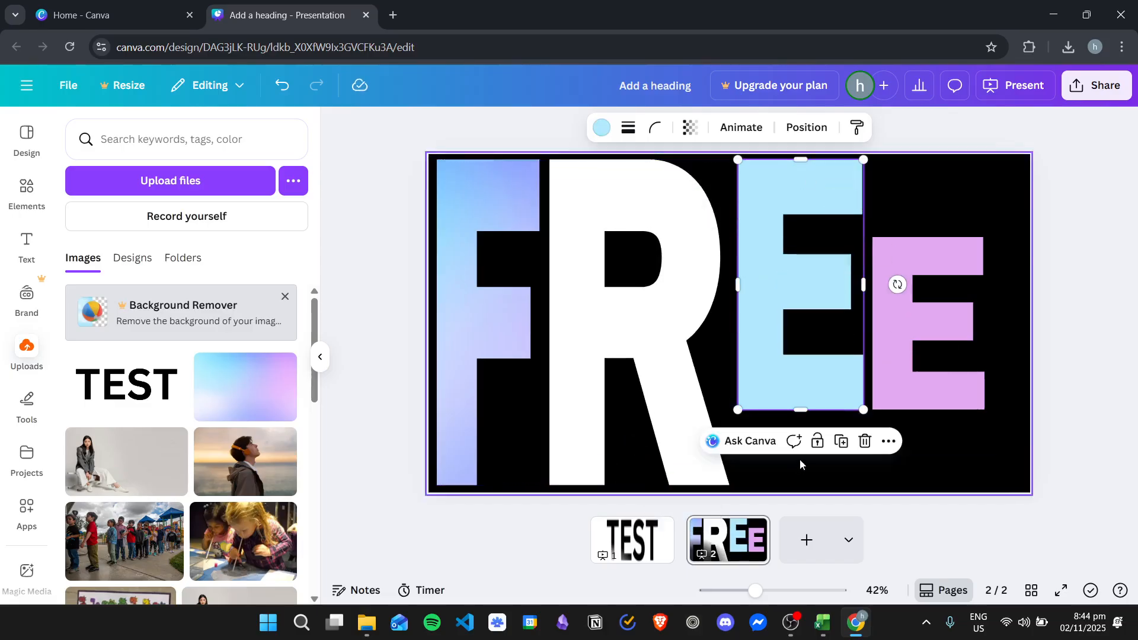
pyautogui.moveTo(801, 410); pyautogui.dragTo(802, 486)
# - Stretch the last E frame to the height of the other letters and move it flush with the page's right edge
pyautogui.click(930, 333)
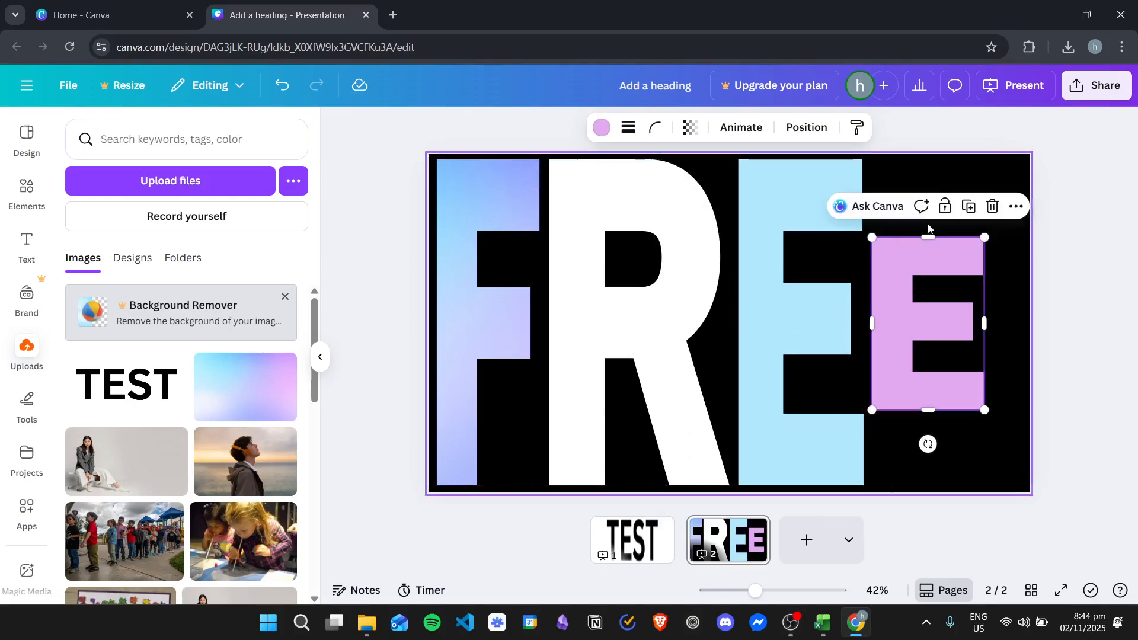
pyautogui.moveTo(929, 238); pyautogui.dragTo(929, 160)
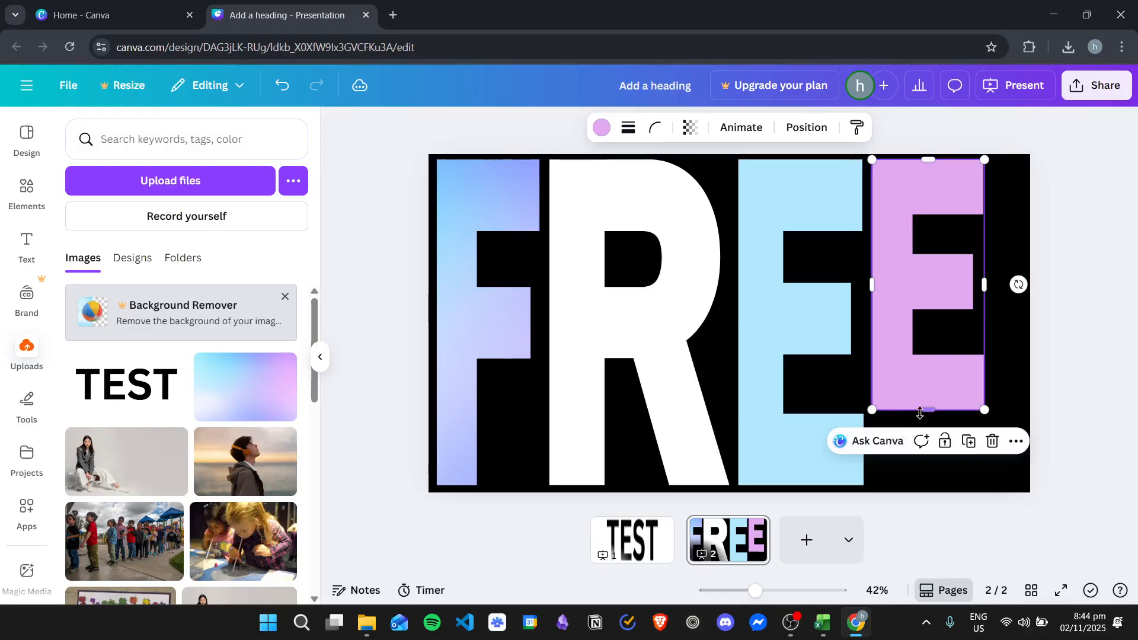
pyautogui.moveTo(920, 413); pyautogui.dragTo(922, 492)
pyautogui.moveTo(945, 332); pyautogui.dragTo(994, 330)
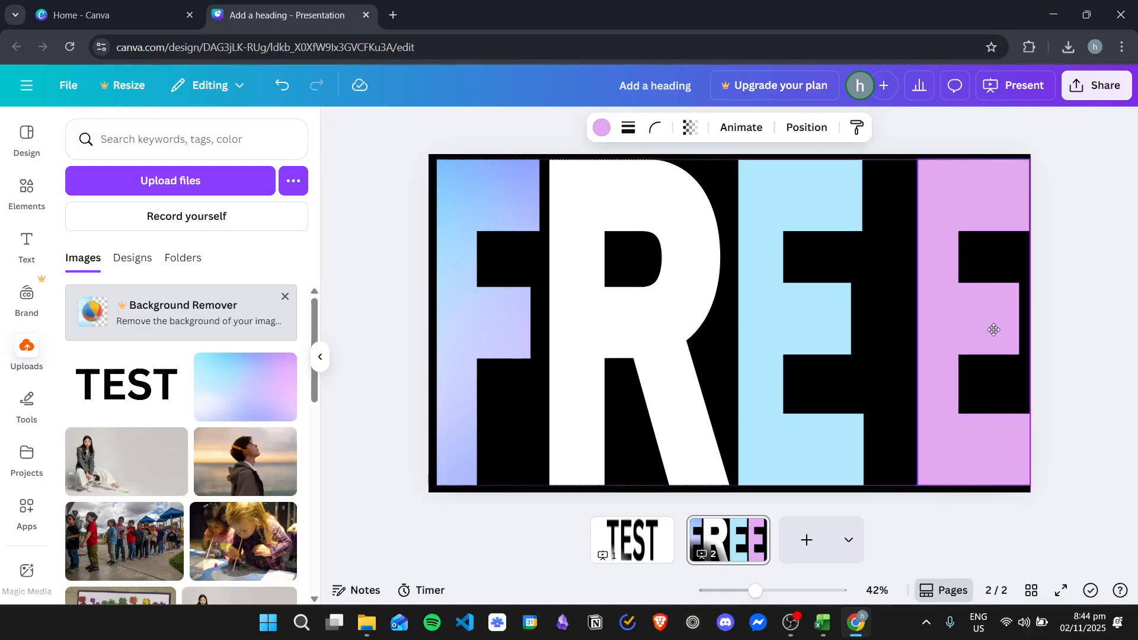
# - Widen the light blue E frame to close the gap before the last E, leaving nothing selected
pyautogui.click(886, 323)
pyautogui.moveTo(897, 323); pyautogui.dragTo(911, 320)
pyautogui.click(1037, 364)
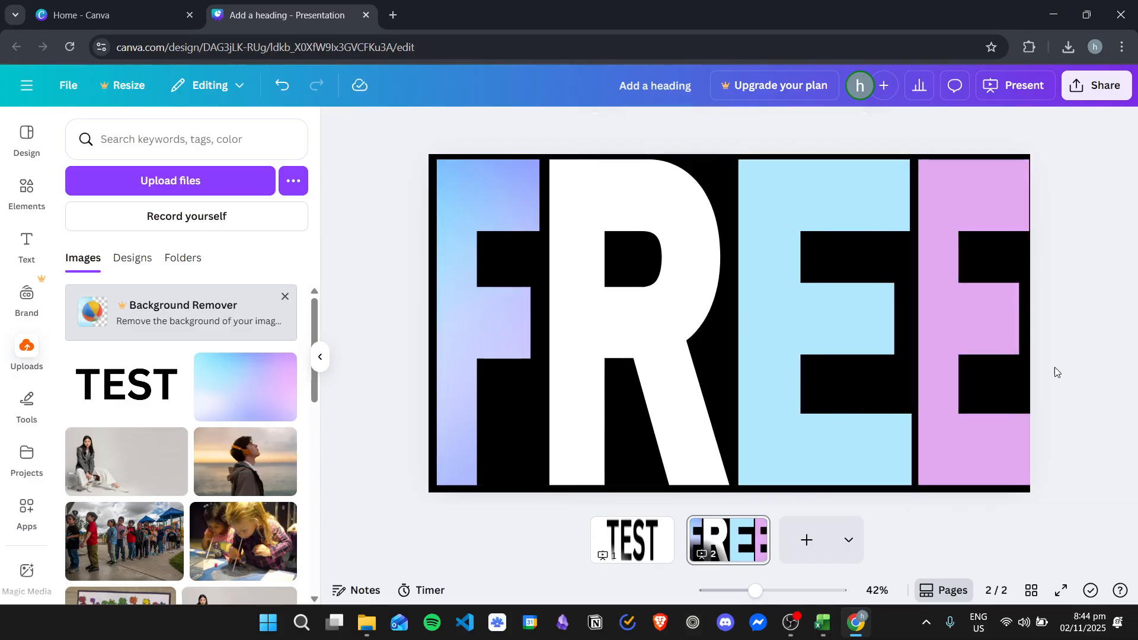